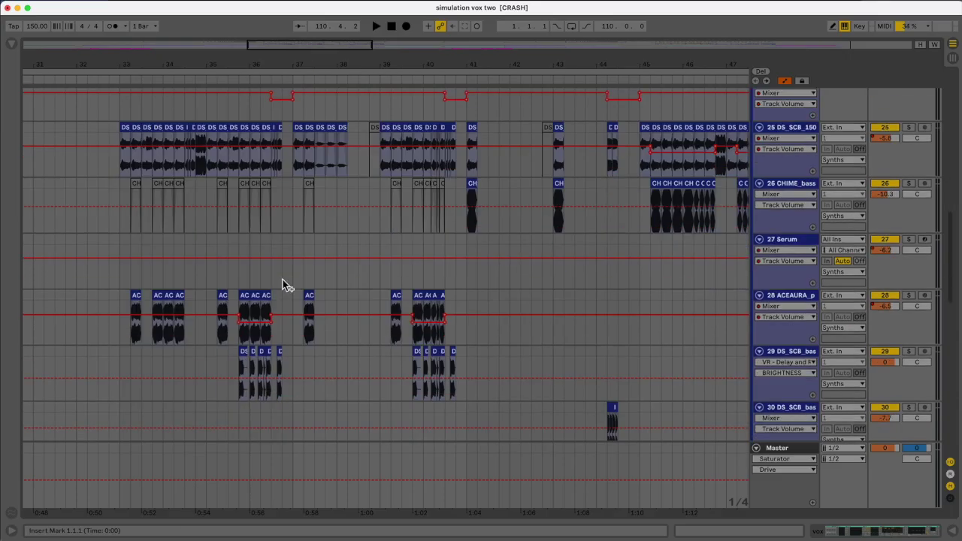
Select the first bass loop clip at 33.1.1 and solo its track 25, DS_SCB_150
{"action": "scroll", "coordinate": [284, 284], "scroll_direction": "down", "scroll_amount": 1}
{"action": "scroll", "coordinate": [143, 380], "scroll_direction": "up", "scroll_amount": 2}
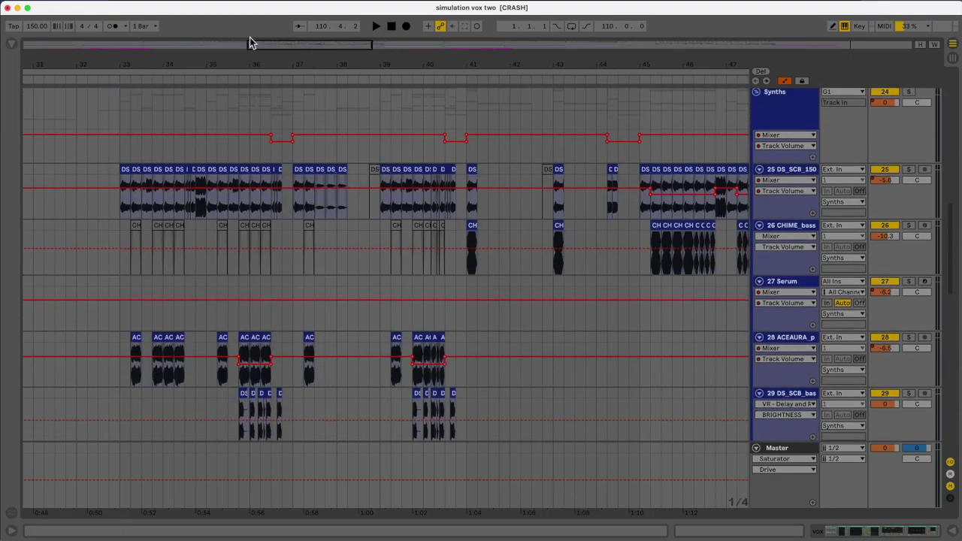
{"action": "scroll", "coordinate": [567, 149], "scroll_direction": "left", "scroll_amount": 4}
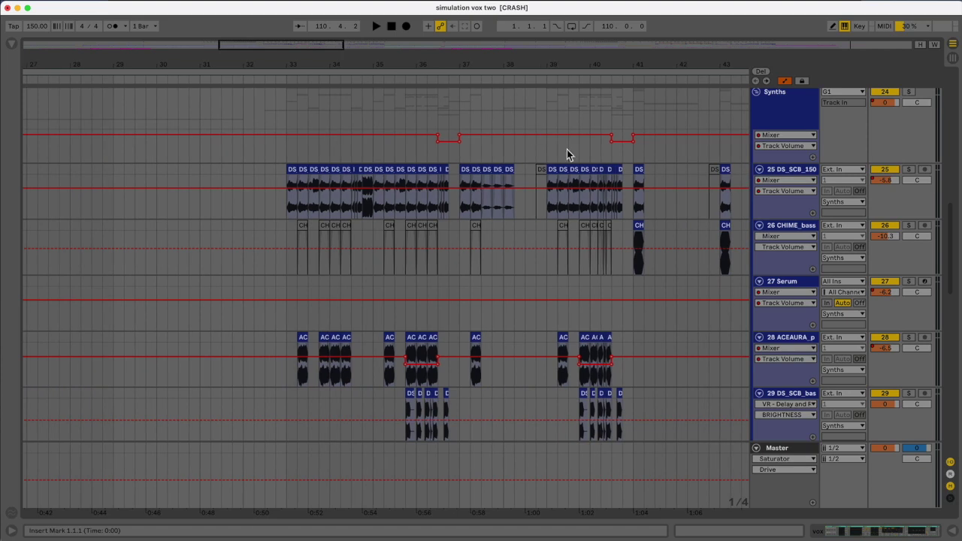
{"action": "left_click", "coordinate": [286, 216]}
{"action": "left_click", "coordinate": [912, 169]}
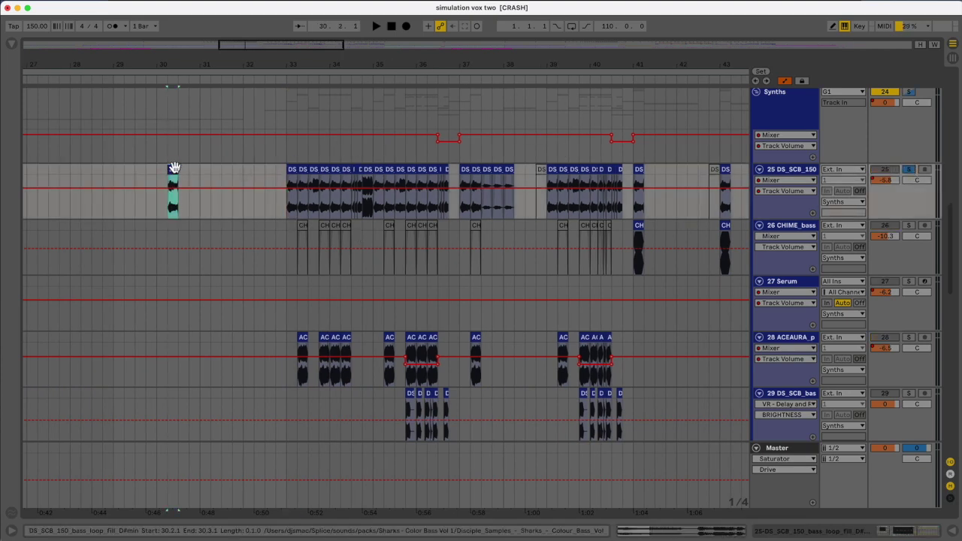
Extend the copied bass loop clip at 30.2.1 to one bar and play it back
{"action": "left_click_drag", "start_coordinate": [187, 163], "coordinate": [210, 164]}
{"action": "key", "text": "space"}
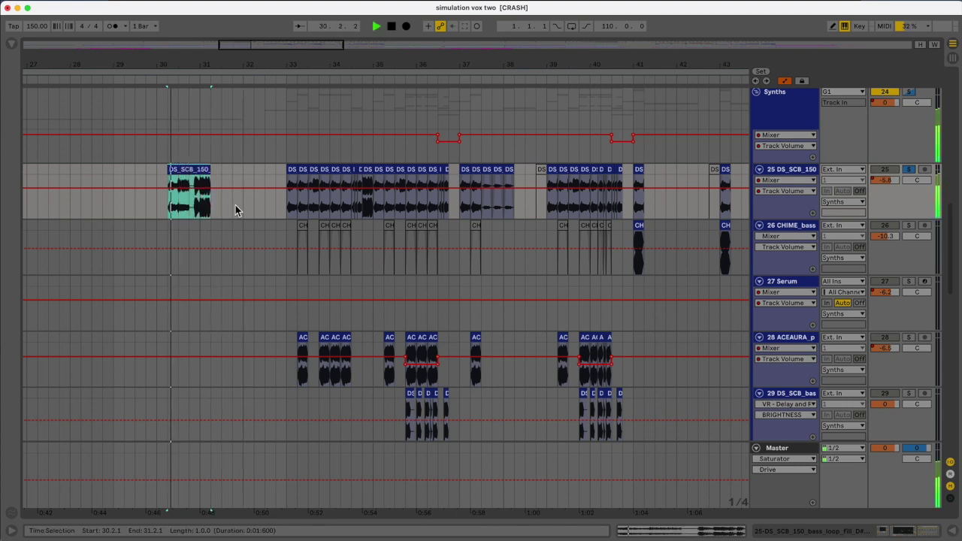
{"action": "key", "text": "space"}
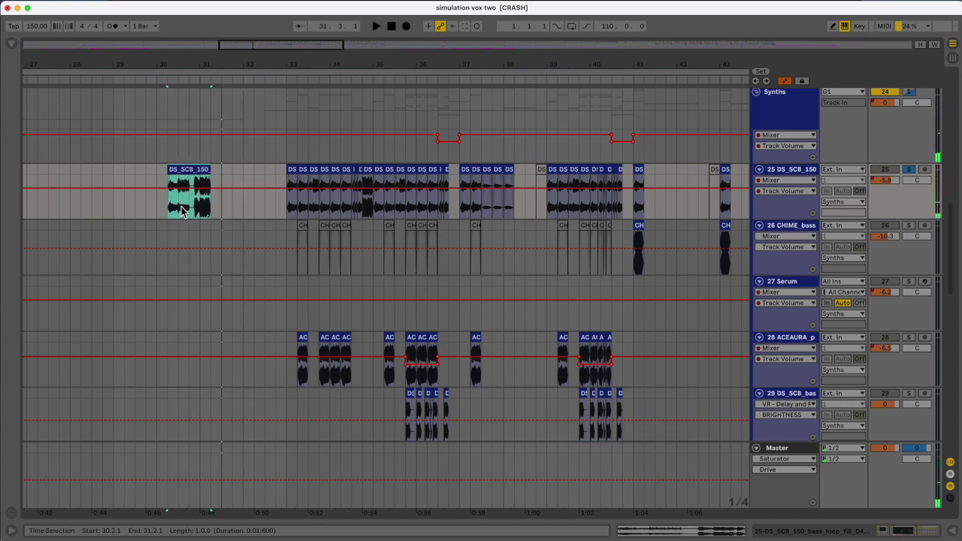
Play the first beat of the lengthened bass loop copy, and undo its extension and the copy itself
{"action": "left_click", "coordinate": [169, 211]}
{"action": "left_click_drag", "start_coordinate": [263, 46], "coordinate": [217, 207]}
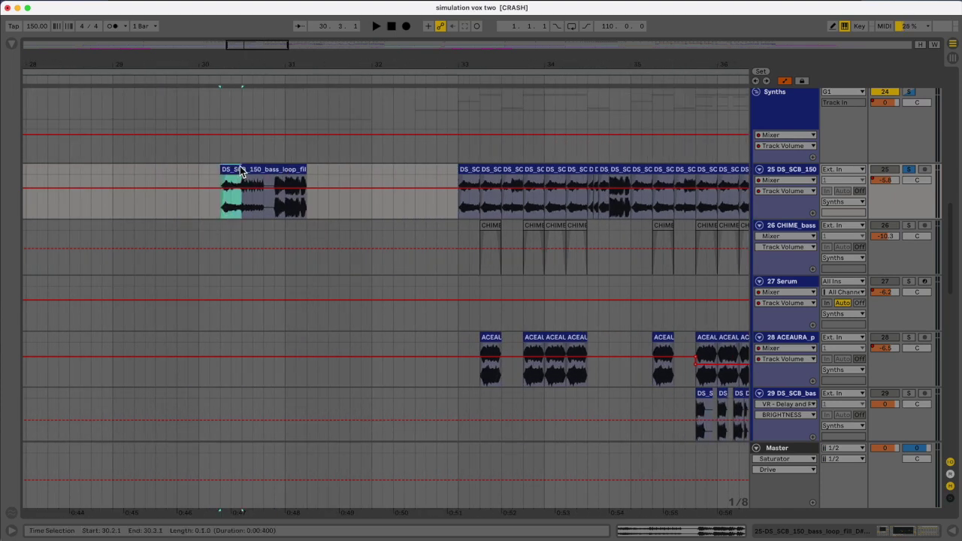
{"action": "key", "text": "space"}
{"action": "key", "text": "space"}
{"action": "key", "text": "super+z"}
{"action": "key", "text": "super+z"}
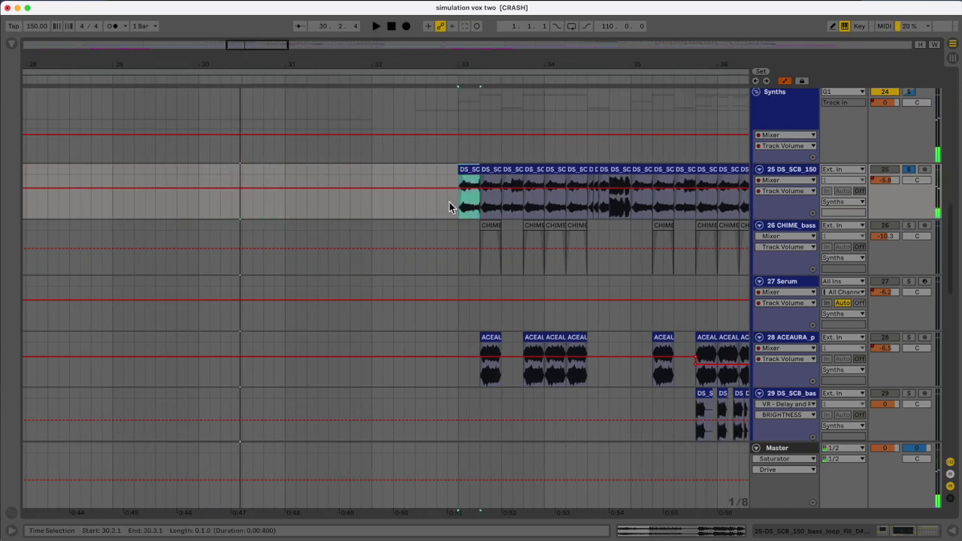
Play the chopped bass loop on soloed track 25 from 33.1.1
{"action": "left_click_drag", "start_coordinate": [246, 47], "coordinate": [266, 47]}
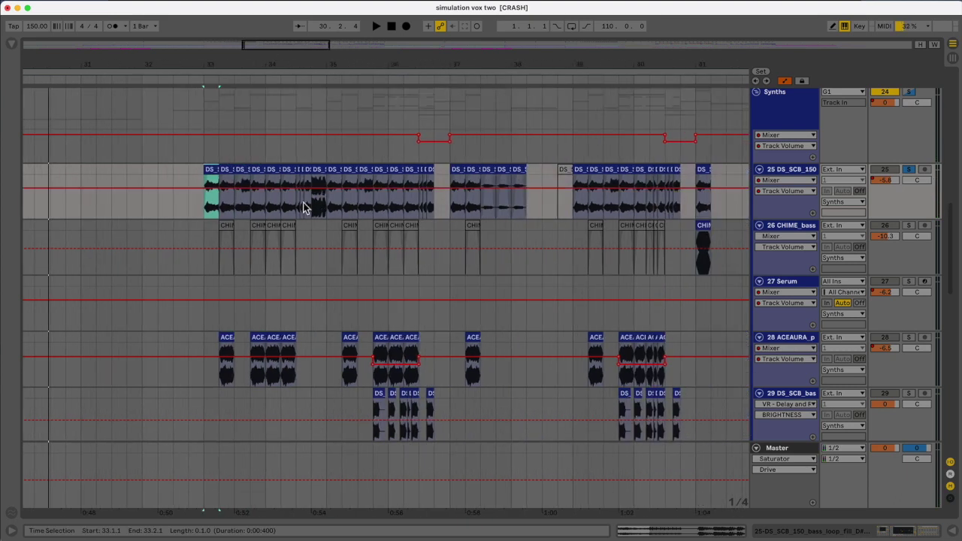
{"action": "key", "text": "space"}
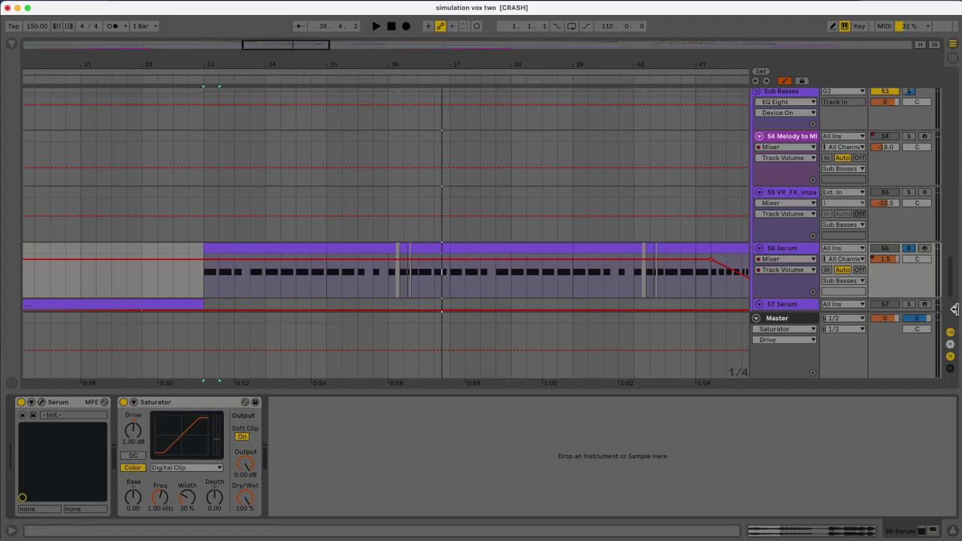
Inspect the oscillator and effects pages of Serum on sub bass track 56, and hide the device view and stop playback
{"action": "key", "text": "super+alt+p"}
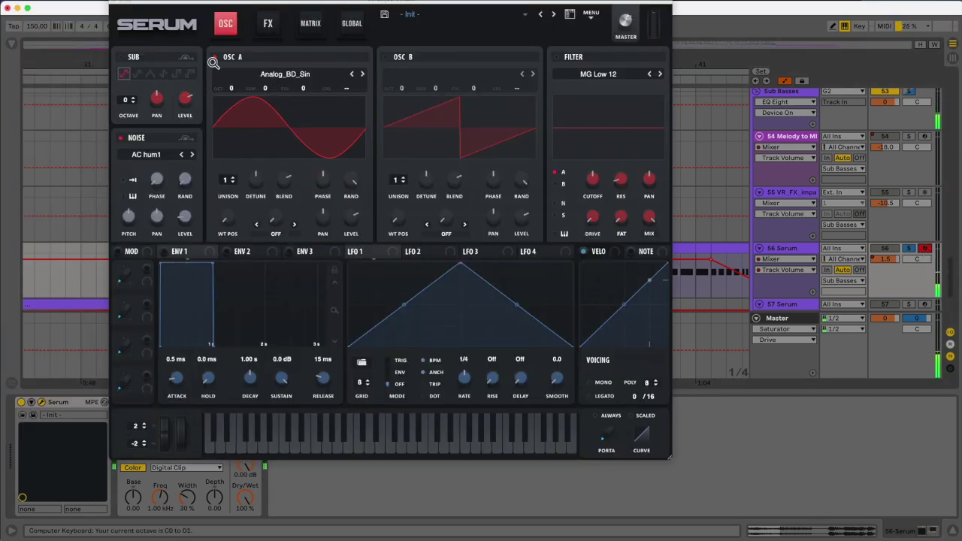
{"action": "left_click", "coordinate": [269, 24]}
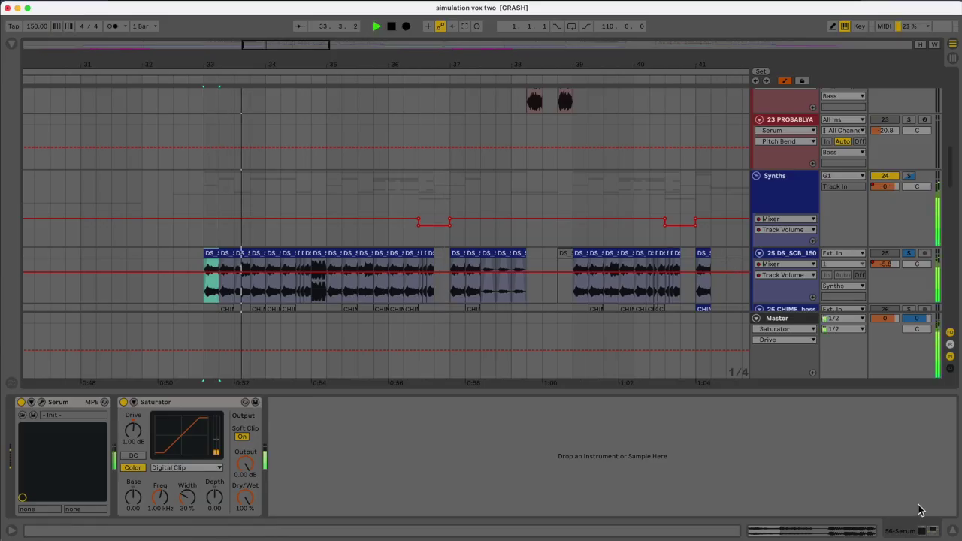
{"action": "left_click", "coordinate": [953, 532]}
{"action": "scroll", "coordinate": [557, 384], "scroll_direction": "up", "scroll_amount": 3}
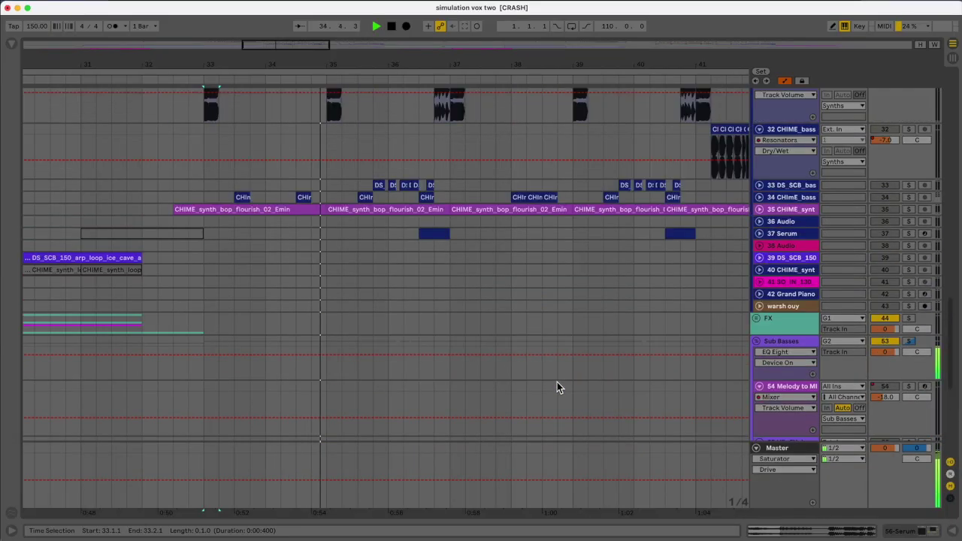
{"action": "key", "text": "space"}
{"action": "scroll", "coordinate": [558, 379], "scroll_direction": "up", "scroll_amount": 10}
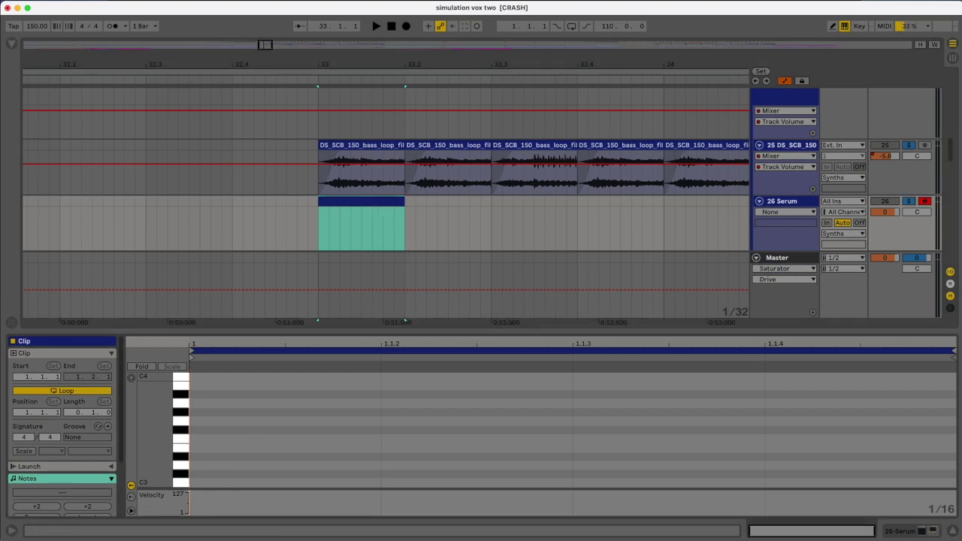
Draw an E3 note across the one-beat clip on Serum track 26 and stack copies of it on G3 and E4
{"action": "mouse_move", "coordinate": [195, 448]}
{"action": "left_mouse_down"}
{"action": "mouse_move", "coordinate": [936, 451]}
{"action": "mouse_move", "coordinate": [806, 456]}
{"action": "left_mouse_up"}
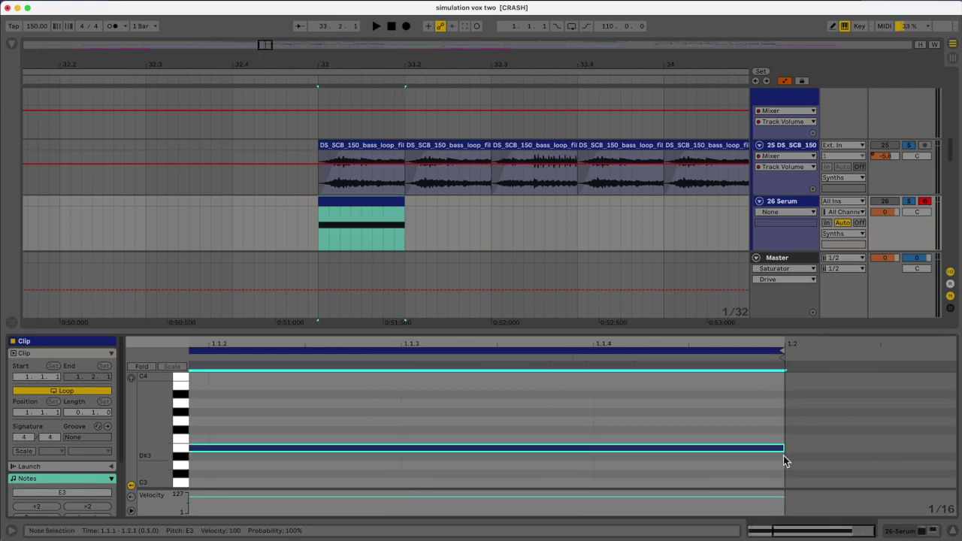
{"action": "left_click_drag", "start_coordinate": [726, 344], "coordinate": [765, 331]}
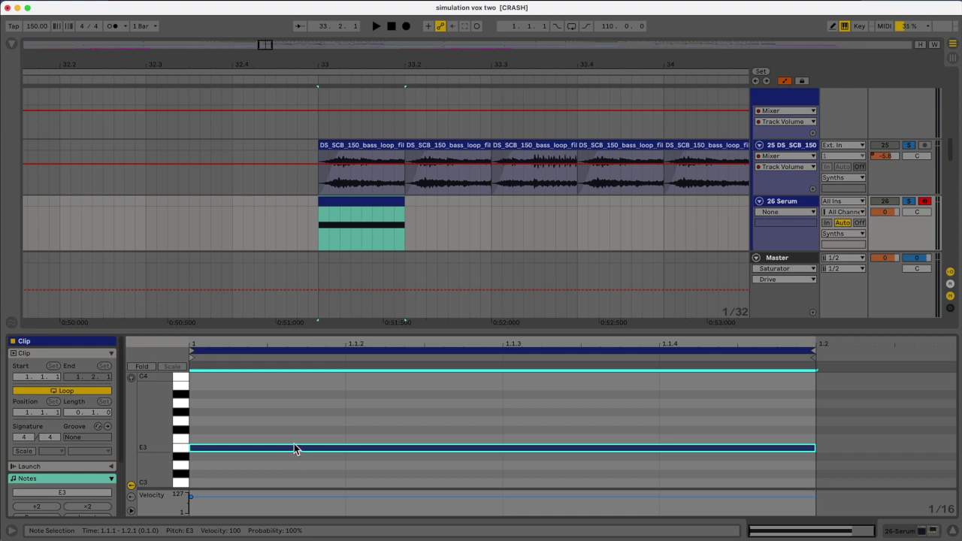
{"action": "left_click_drag", "start_coordinate": [295, 449], "coordinate": [329, 460]}
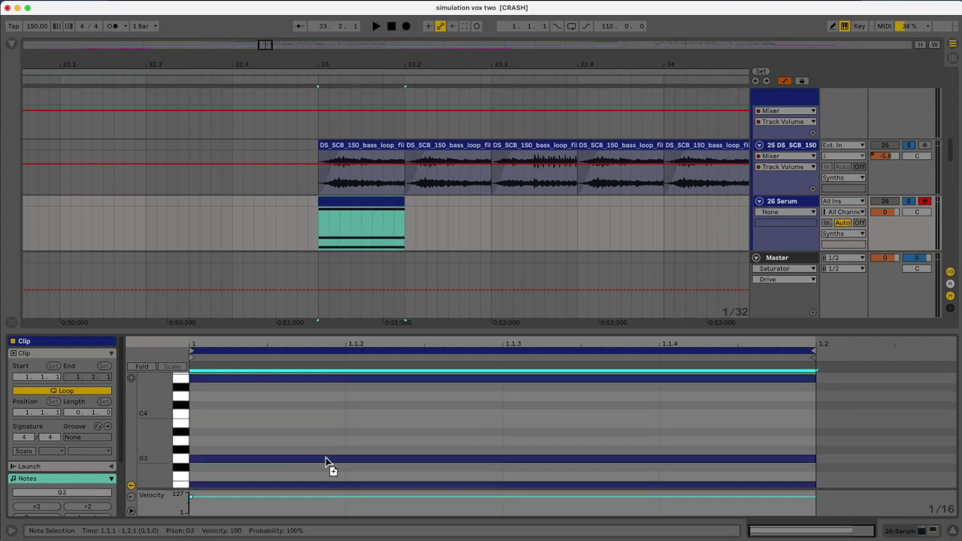
Play the Serum chord clip together with the chopped bass loop from 33.1.1
{"action": "left_click", "coordinate": [379, 212]}
{"action": "key", "text": "space"}
{"action": "key", "text": "space"}
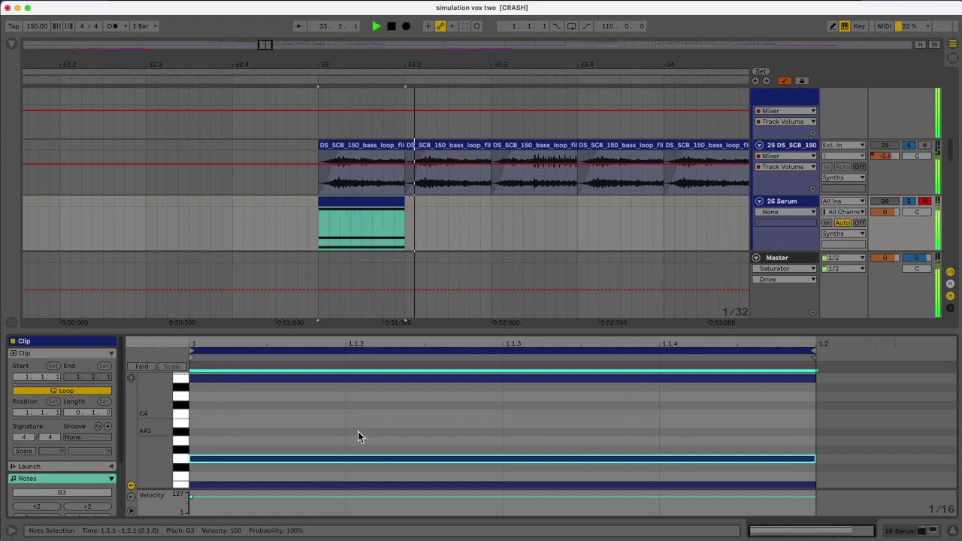
{"action": "key", "text": "space"}
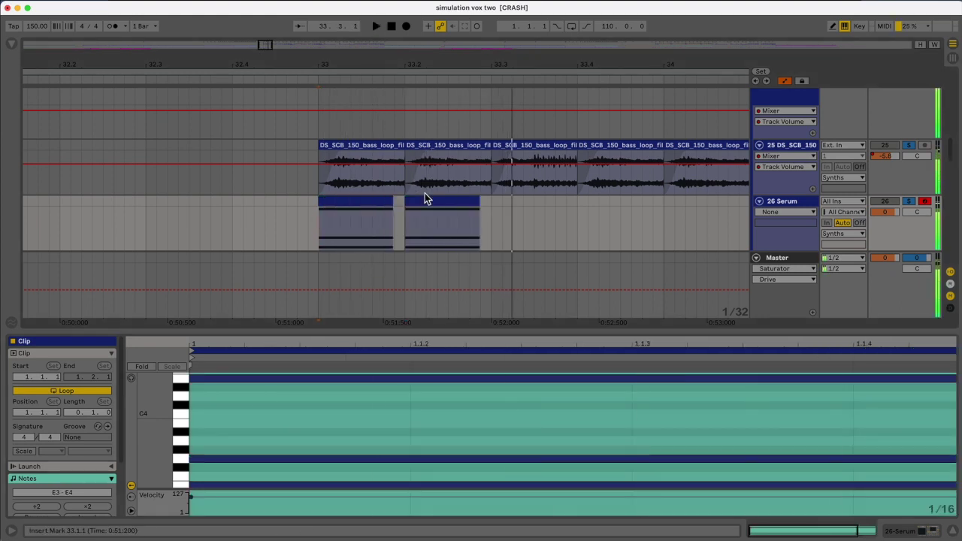
Copy the chord's E4 note down to B3 in the Serum clip and play it with the bass loop
{"action": "left_click", "coordinate": [261, 377]}
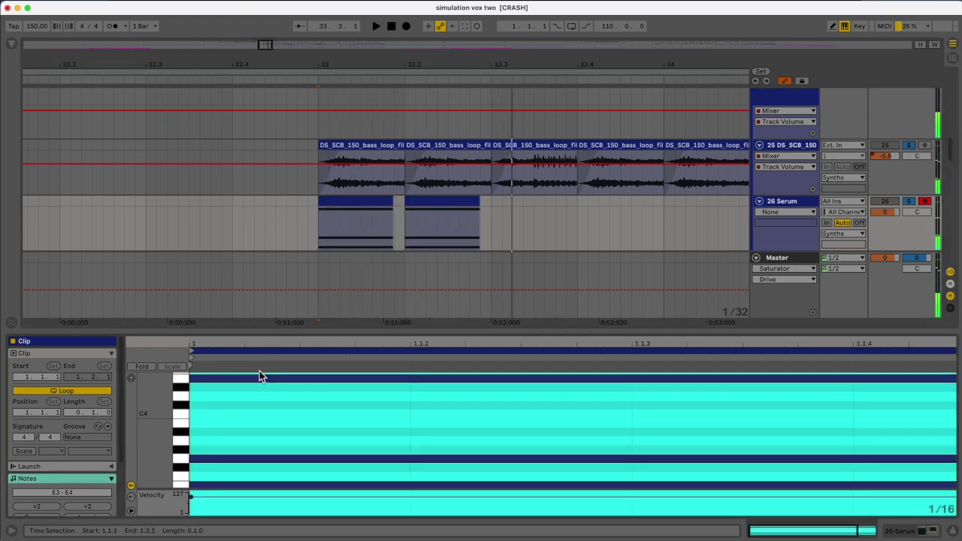
{"action": "left_click_drag", "start_coordinate": [264, 378], "coordinate": [258, 423]}
{"action": "left_click", "coordinate": [299, 226]}
{"action": "key", "text": "space"}
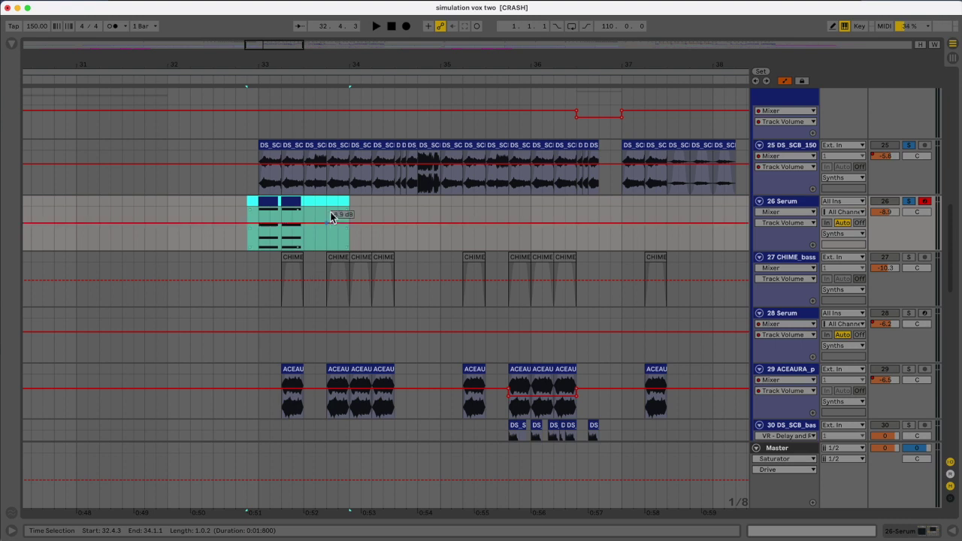
Deactivate the two chord clips on Serum track 26 and turn off the track's solo
{"action": "left_click", "coordinate": [272, 200]}
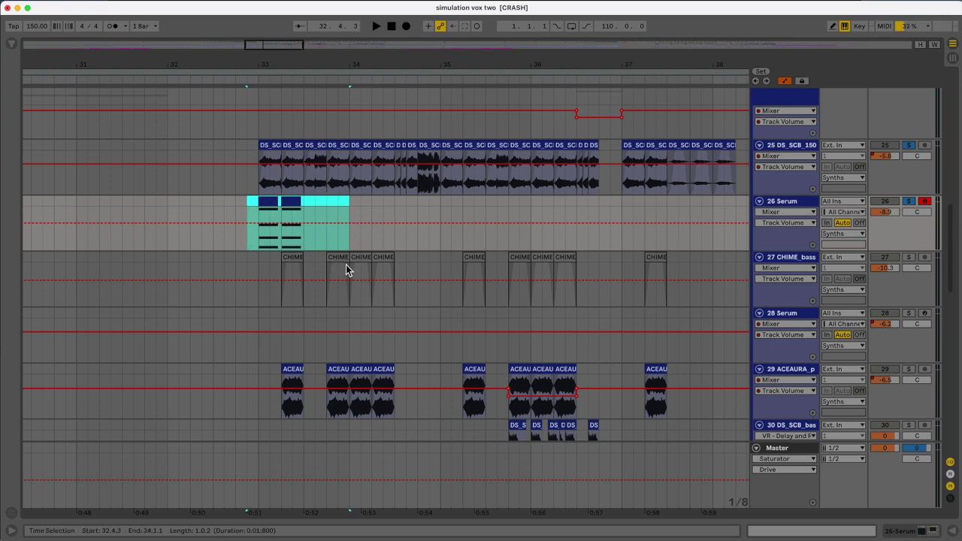
{"action": "left_click_drag", "start_coordinate": [252, 43], "coordinate": [251, 60]}
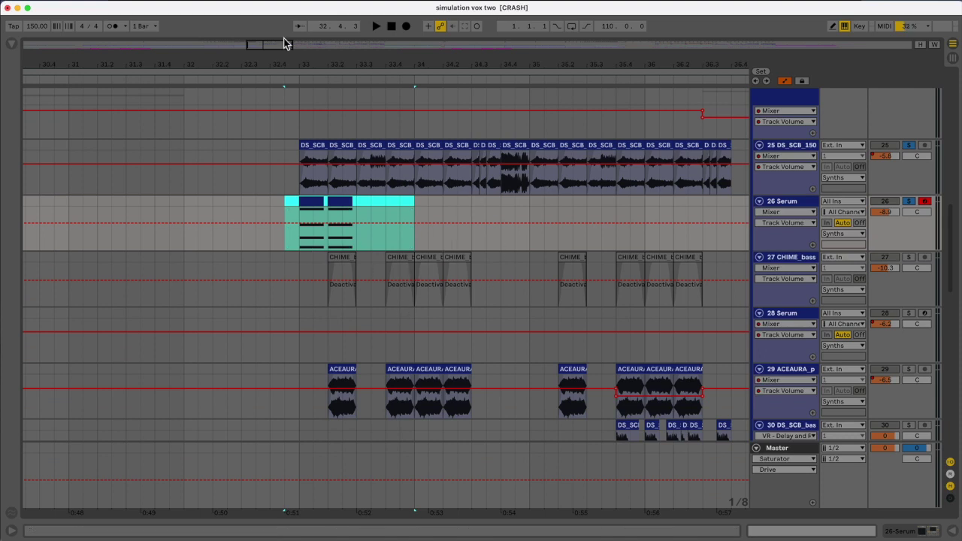
{"action": "left_click_drag", "start_coordinate": [284, 43], "coordinate": [288, 44]}
{"action": "key", "text": "0"}
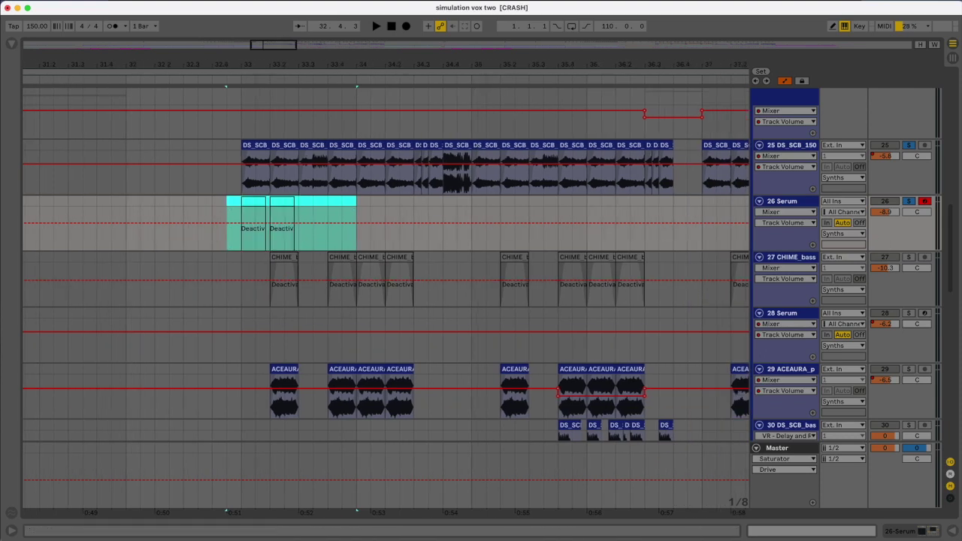
{"action": "left_click", "coordinate": [909, 201]}
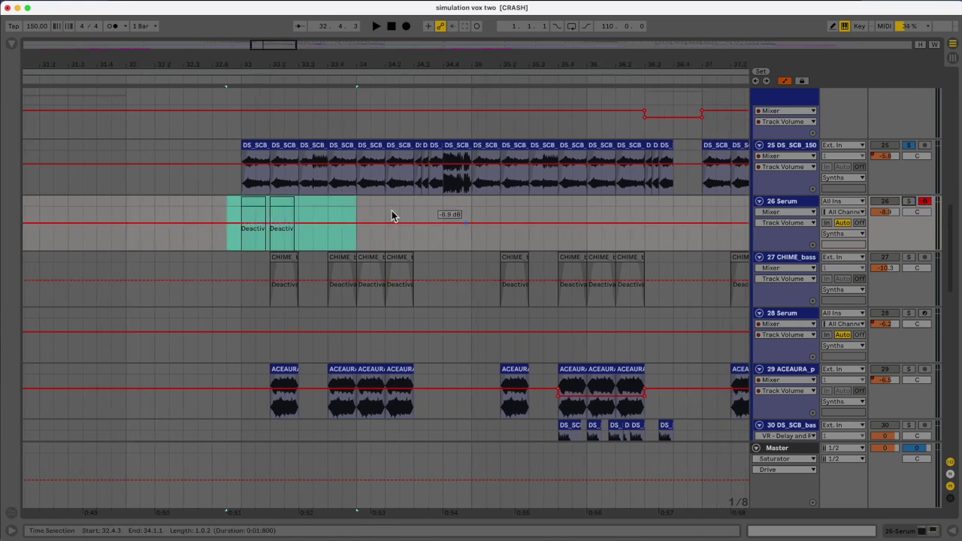
Reactivate the CHIME bass one-shot clip at 33.2.1 on track 27
{"action": "left_click", "coordinate": [281, 258]}
{"action": "scroll", "coordinate": [342, 278], "scroll_direction": "up", "scroll_amount": 5}
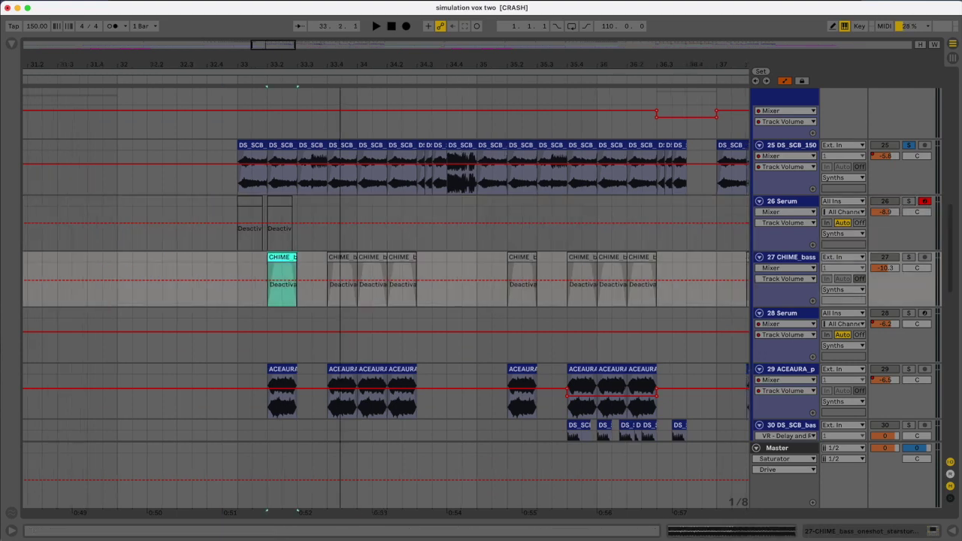
{"action": "key", "text": "0"}
{"action": "left_click_drag", "start_coordinate": [272, 47], "coordinate": [265, 107]}
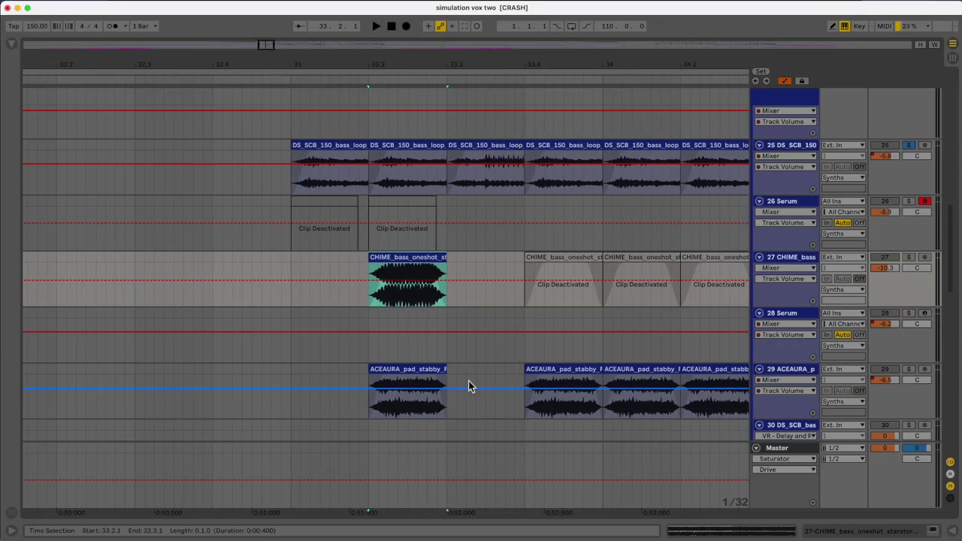
Solo CHIME bass track 27 along with track 25 and play the two layers together
{"action": "left_click", "coordinate": [909, 257], "text": "super"}
{"action": "key", "text": "space"}
{"action": "key", "text": "space"}
{"action": "key", "text": "space"}
{"action": "key", "text": "space"}
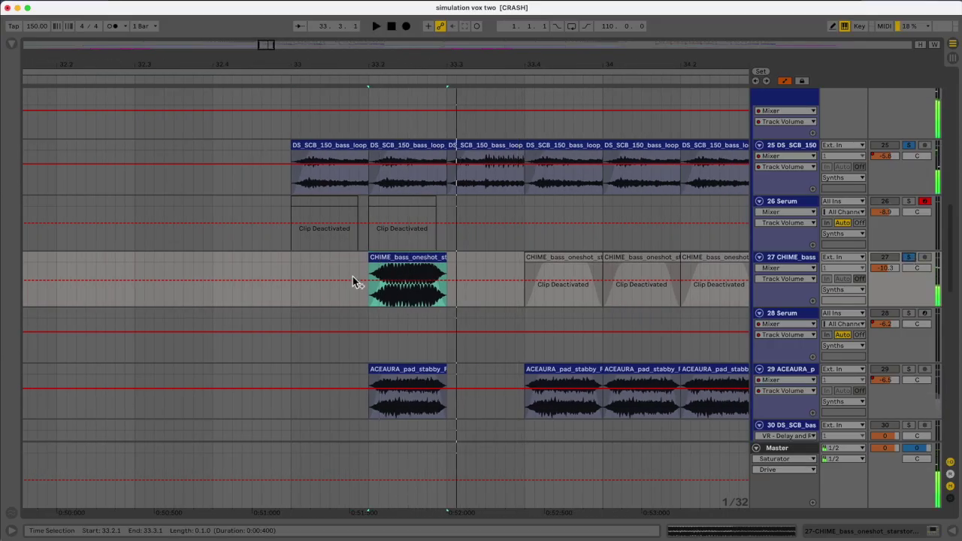
Extend the CHIME one-shot clip to 33.4.1, play it with only track 27 soloed, and undo the extension
{"action": "left_click", "coordinate": [340, 283]}
{"action": "left_click_drag", "start_coordinate": [448, 260], "coordinate": [855, 259]}
{"action": "key", "text": "space"}
{"action": "left_click", "coordinate": [912, 257]}
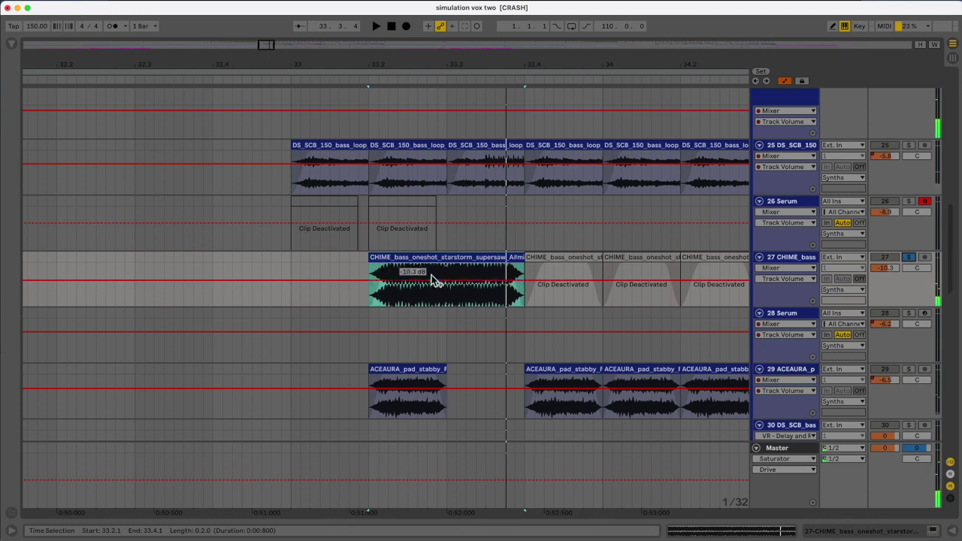
{"action": "left_click", "coordinate": [453, 255]}
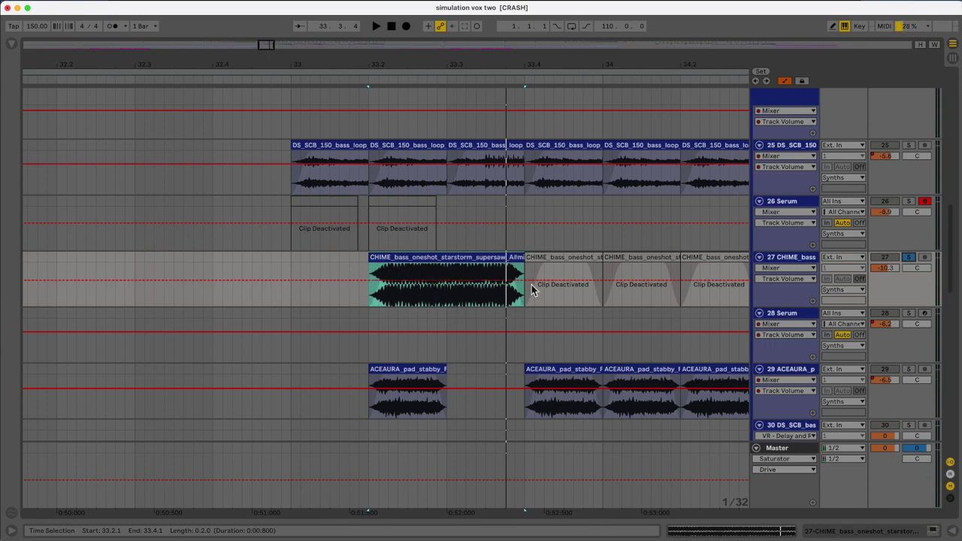
{"action": "key", "text": "super+z"}
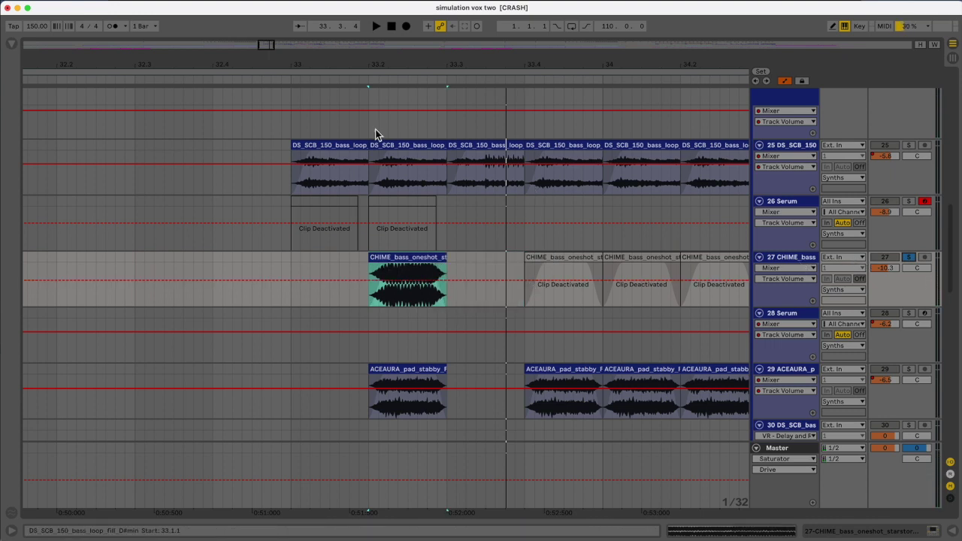
Deactivate the CHIME one-shot clip at 33.2.1 and solo the ACEAURA pad on track 29 along with track 25
{"action": "key", "text": "space"}
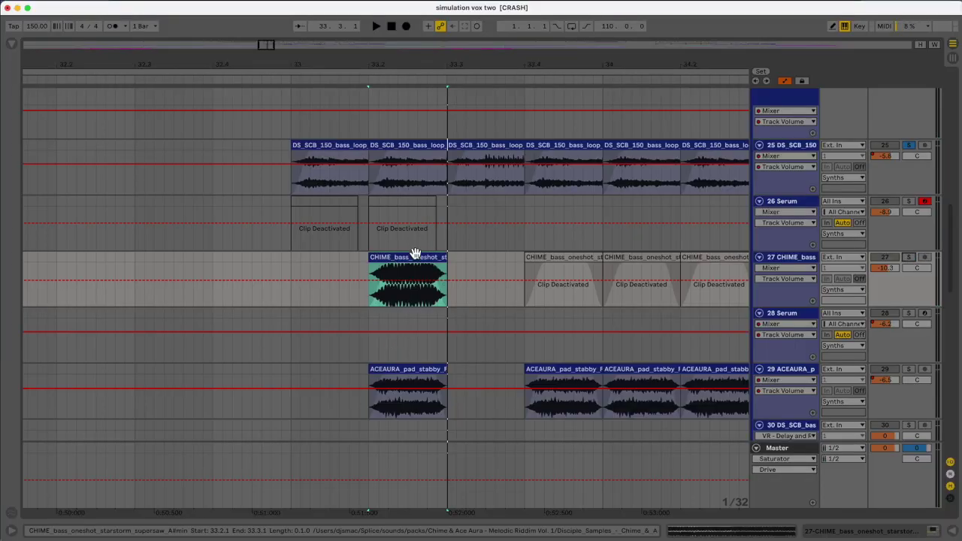
{"action": "key", "text": "0"}
{"action": "scroll", "coordinate": [909, 353], "scroll_direction": "down", "scroll_amount": 1}
{"action": "left_click", "coordinate": [909, 354]}
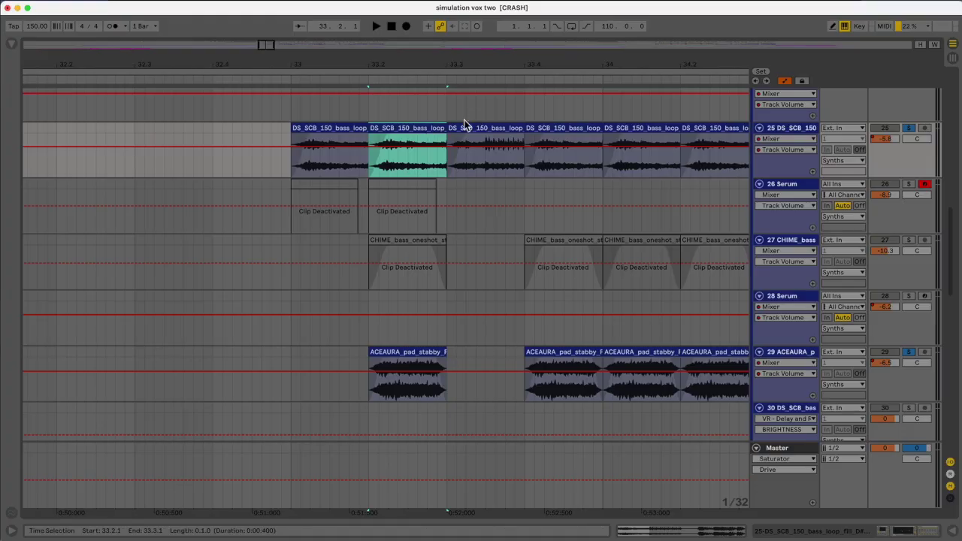
Solo the synth one-shot track 32 along with the other layers and play from 33.1.1
{"action": "scroll", "coordinate": [435, 354], "scroll_direction": "down", "scroll_amount": 2}
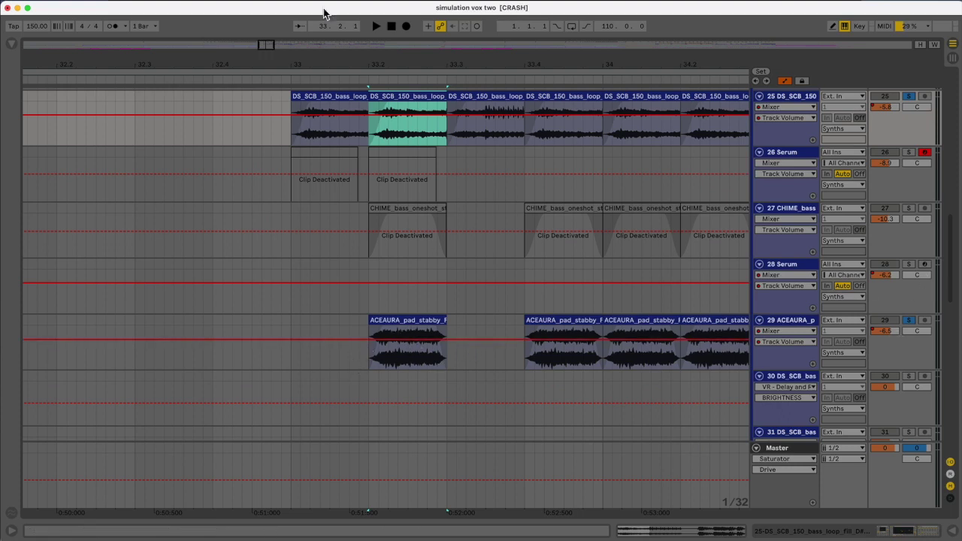
{"action": "scroll", "coordinate": [292, 260], "scroll_direction": "down", "scroll_amount": 10}
{"action": "left_click_drag", "start_coordinate": [294, 332], "coordinate": [367, 296]}
{"action": "left_click", "coordinate": [267, 333]}
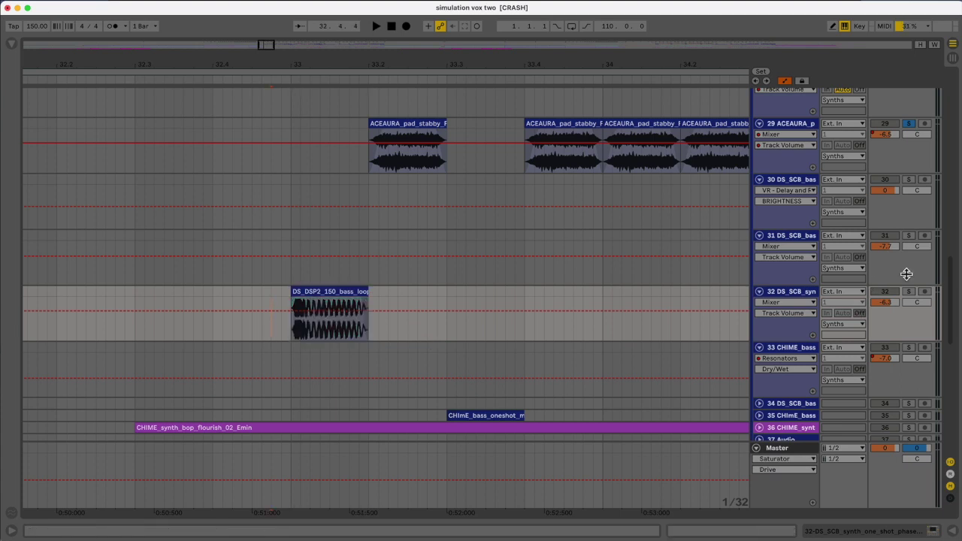
{"action": "left_click", "coordinate": [291, 328]}
{"action": "key", "text": "space"}
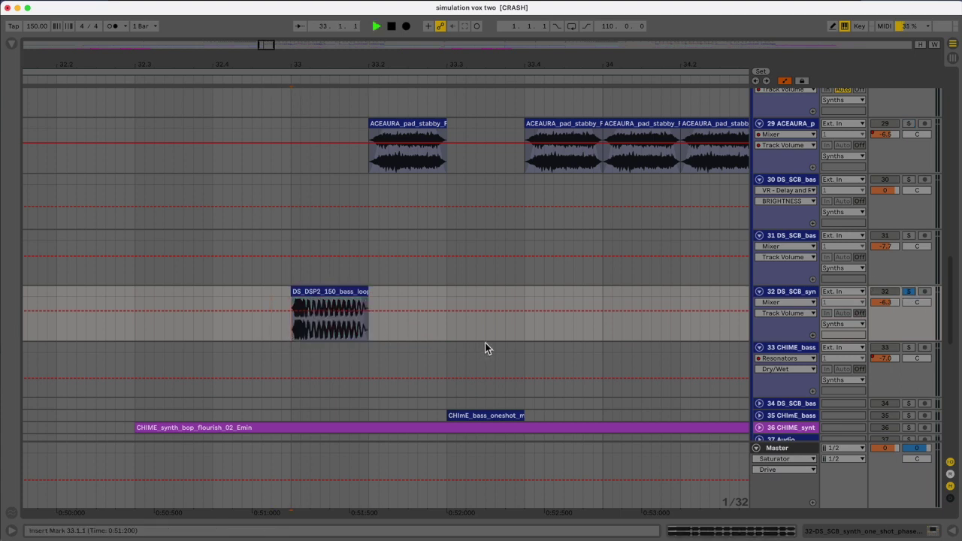
Solo the bass loop on track 25 together with tracks 29 and 32 and play the combined layers from 33.1.1
{"action": "scroll", "coordinate": [613, 320], "scroll_direction": "up", "scroll_amount": 8}
{"action": "scroll", "coordinate": [616, 323], "scroll_direction": "up", "scroll_amount": 5}
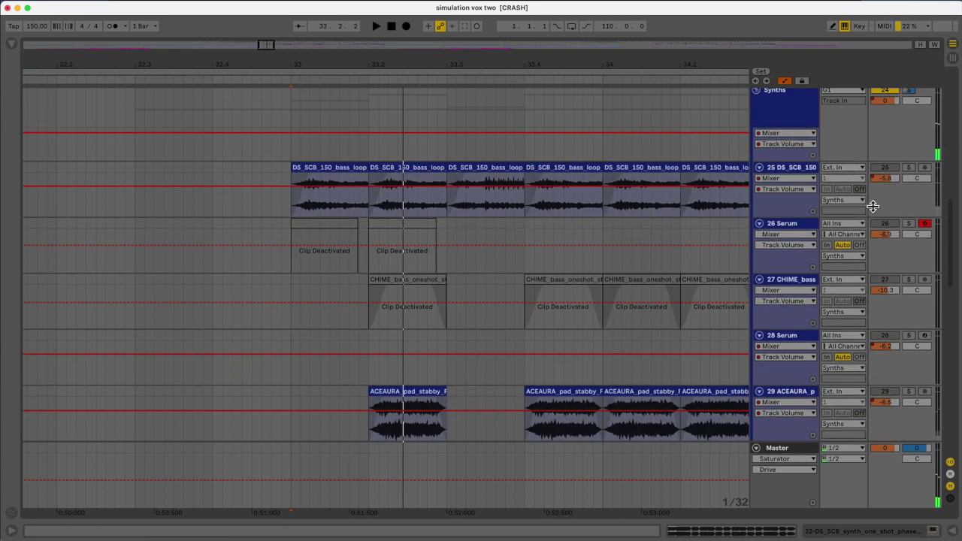
{"action": "left_click", "coordinate": [909, 168]}
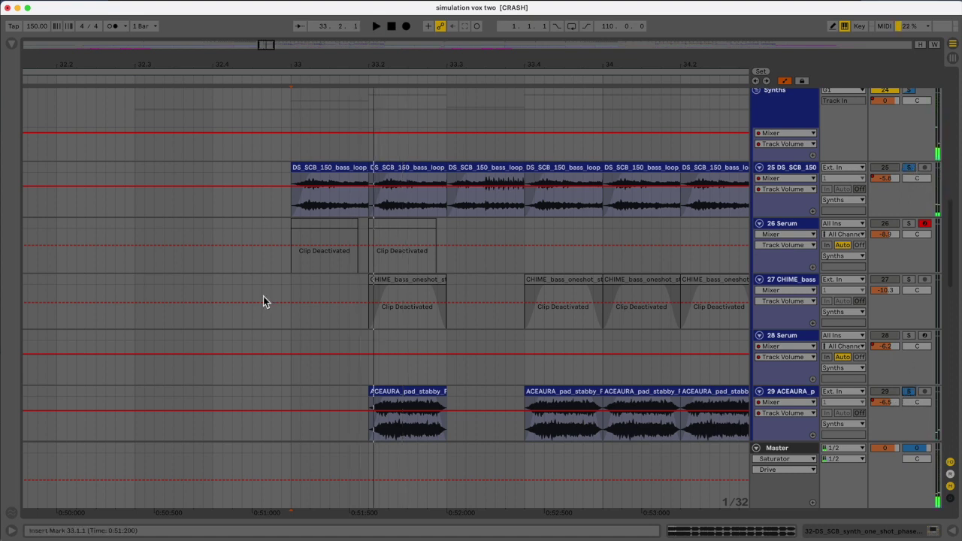
{"action": "scroll", "coordinate": [263, 298], "scroll_direction": "down", "scroll_amount": 5}
{"action": "key", "text": "space"}
{"action": "scroll", "coordinate": [264, 295], "scroll_direction": "down", "scroll_amount": 3}
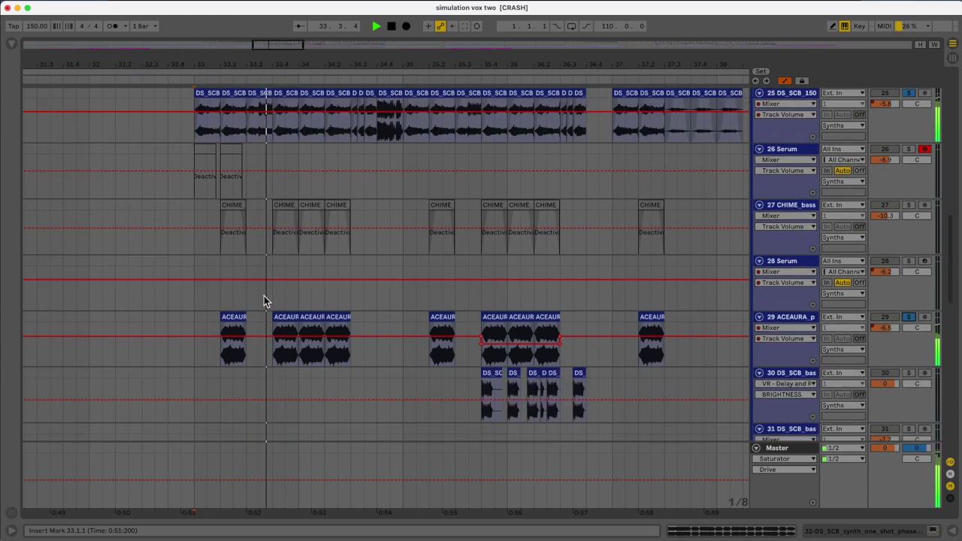
{"action": "scroll", "coordinate": [264, 296], "scroll_direction": "down", "scroll_amount": 1}
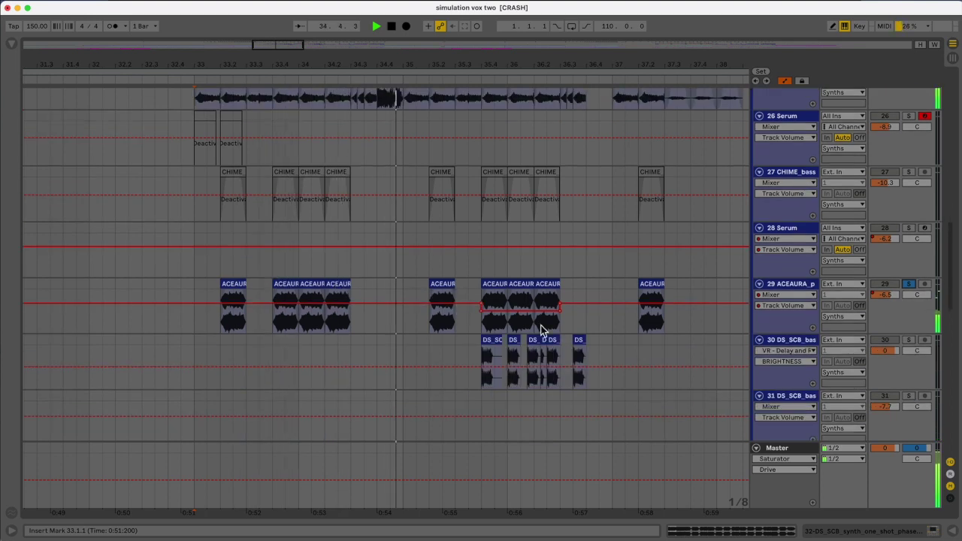
{"action": "scroll", "coordinate": [335, 312], "scroll_direction": "down", "scroll_amount": 3}
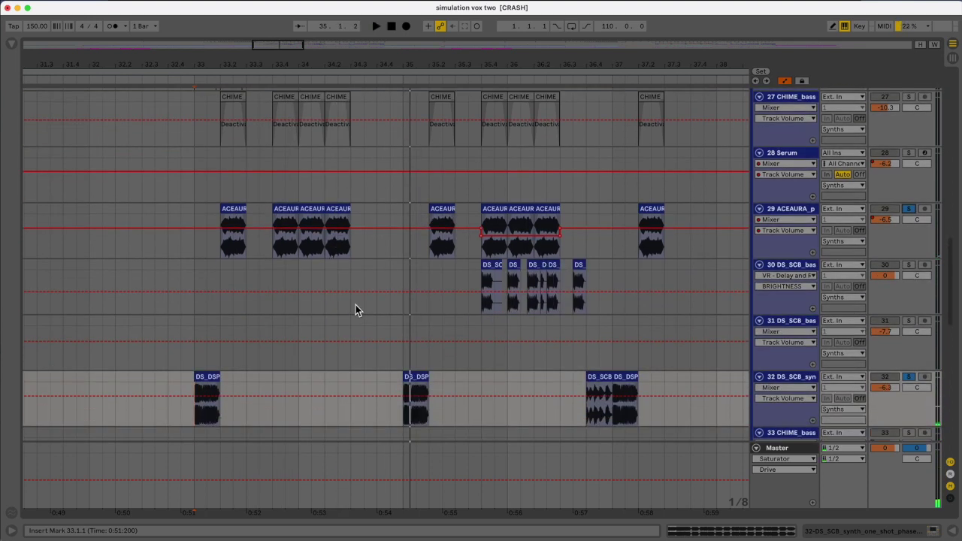
Return the insert mark to 33.1.1 and examine how the layers on tracks 25 to 32 are arranged between bars 33 and 37
{"action": "left_click", "coordinate": [194, 311]}
{"action": "scroll", "coordinate": [323, 305], "scroll_direction": "up", "scroll_amount": 4}
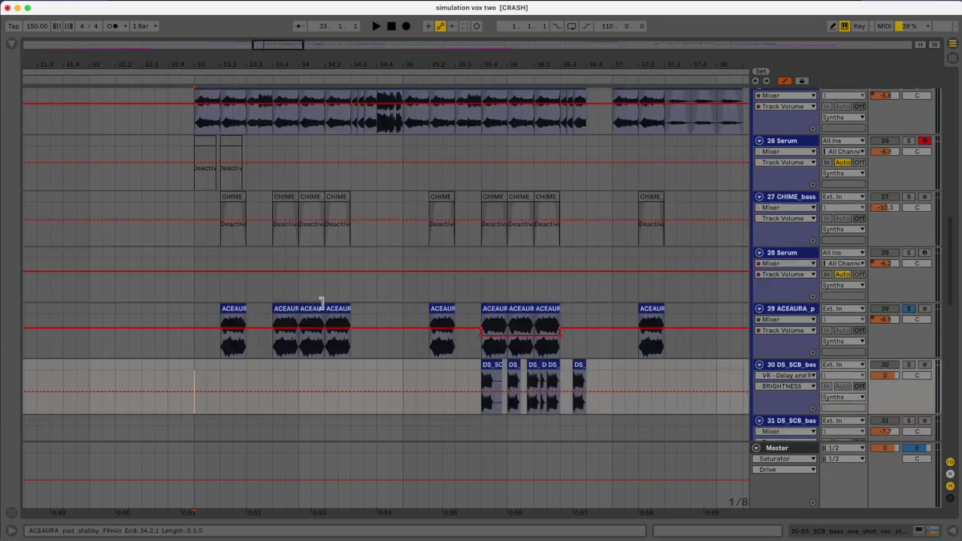
{"action": "scroll", "coordinate": [436, 301], "scroll_direction": "down", "scroll_amount": 3}
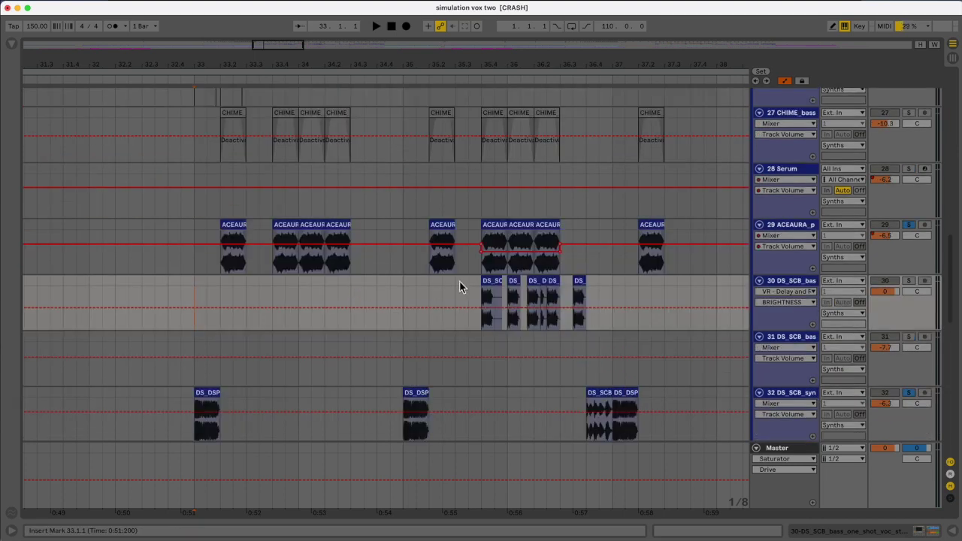
{"action": "scroll", "coordinate": [471, 336], "scroll_direction": "up", "scroll_amount": 5}
{"action": "scroll", "coordinate": [471, 336], "scroll_direction": "up", "scroll_amount": 4}
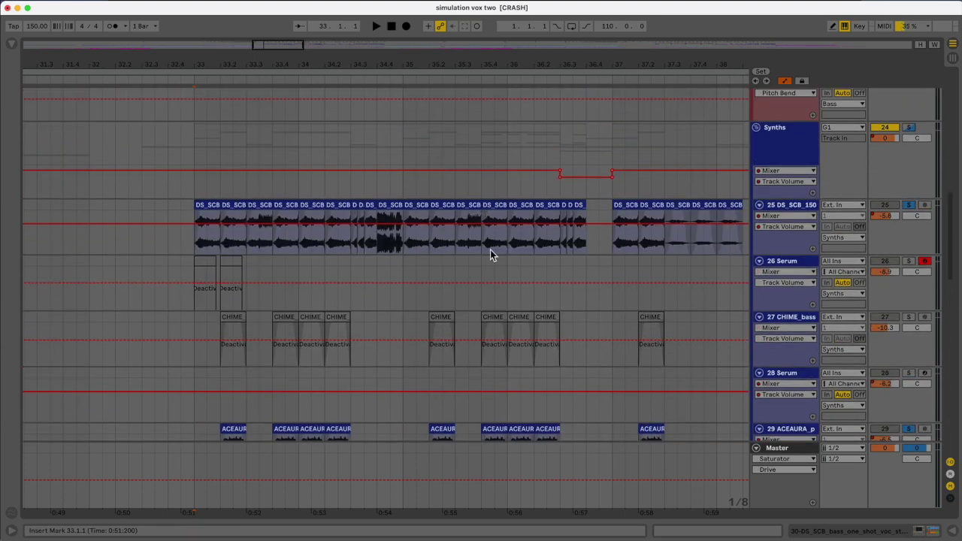
{"action": "scroll", "coordinate": [490, 250], "scroll_direction": "down", "scroll_amount": 7}
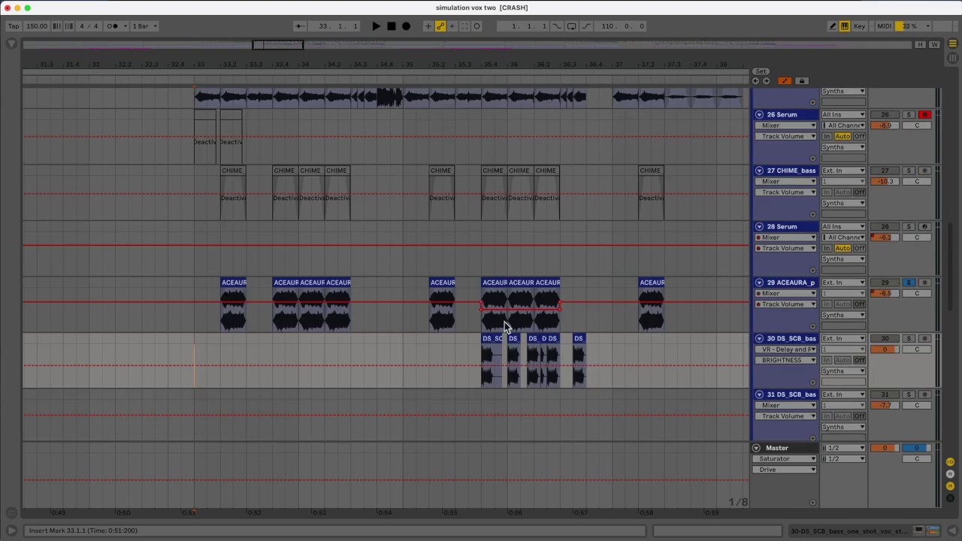
{"action": "scroll", "coordinate": [496, 294], "scroll_direction": "up", "scroll_amount": 3}
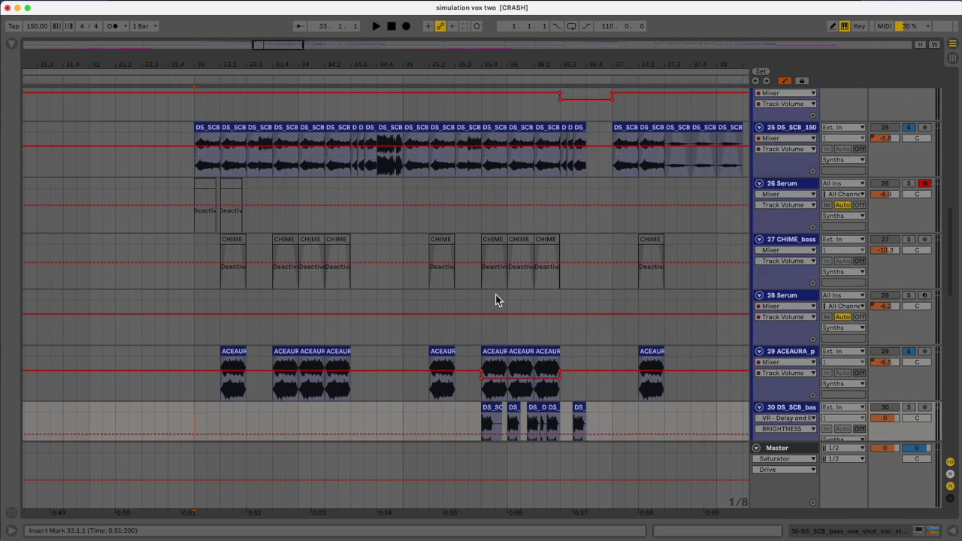
Select the bass one-shots on track 30 from 35.4.1 to 37.1.1 and play them with only track 30 soloed
{"action": "scroll", "coordinate": [498, 316], "scroll_direction": "down", "scroll_amount": 4}
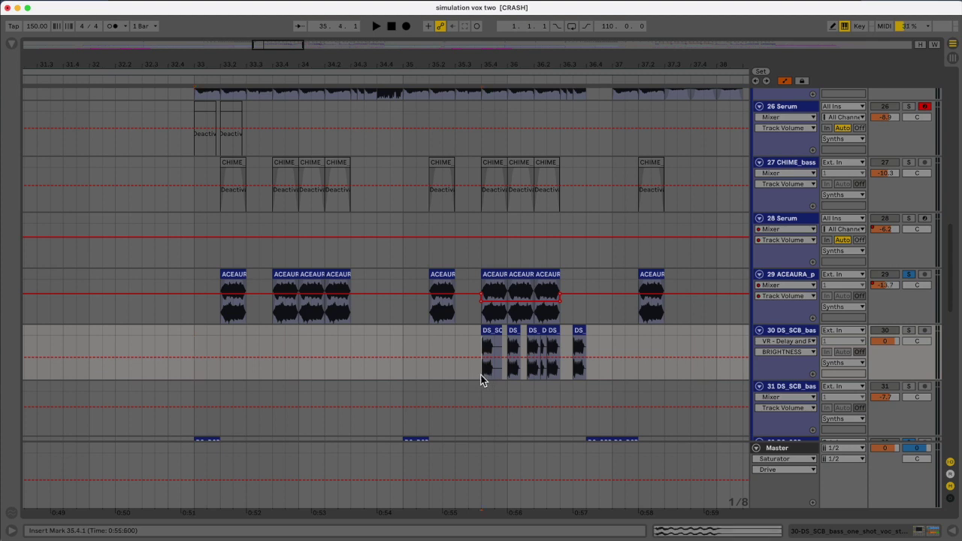
{"action": "left_click_drag", "start_coordinate": [483, 376], "coordinate": [612, 326]}
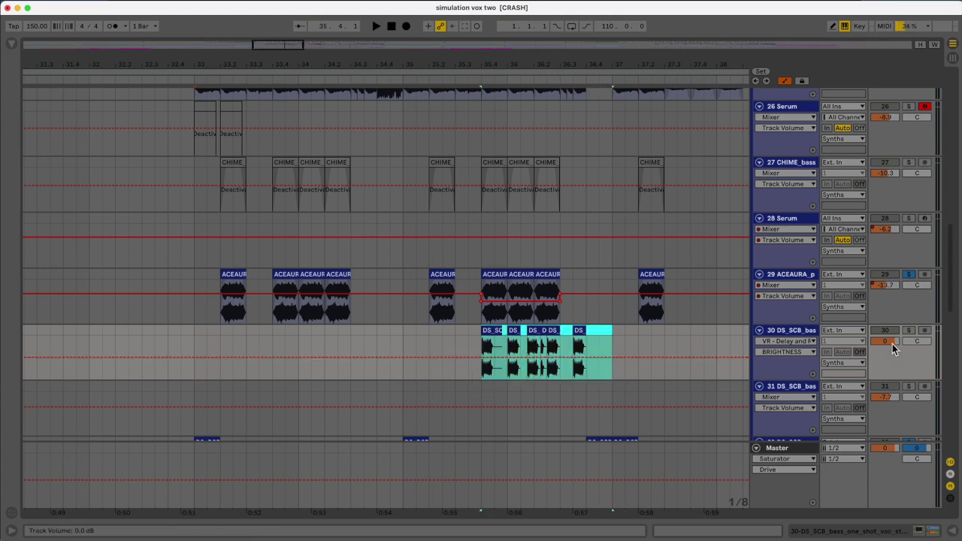
{"action": "left_click", "coordinate": [910, 331]}
{"action": "key", "text": "space"}
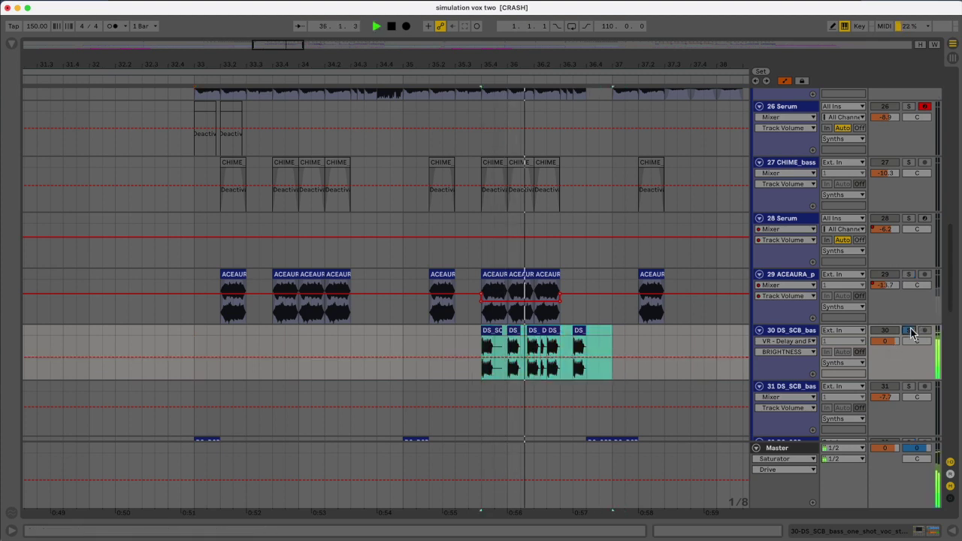
{"action": "mouse_move", "coordinate": [284, 48]}
{"action": "left_mouse_down"}
{"action": "mouse_move", "coordinate": [283, 57]}
{"action": "mouse_move", "coordinate": [284, 30]}
{"action": "left_mouse_up"}
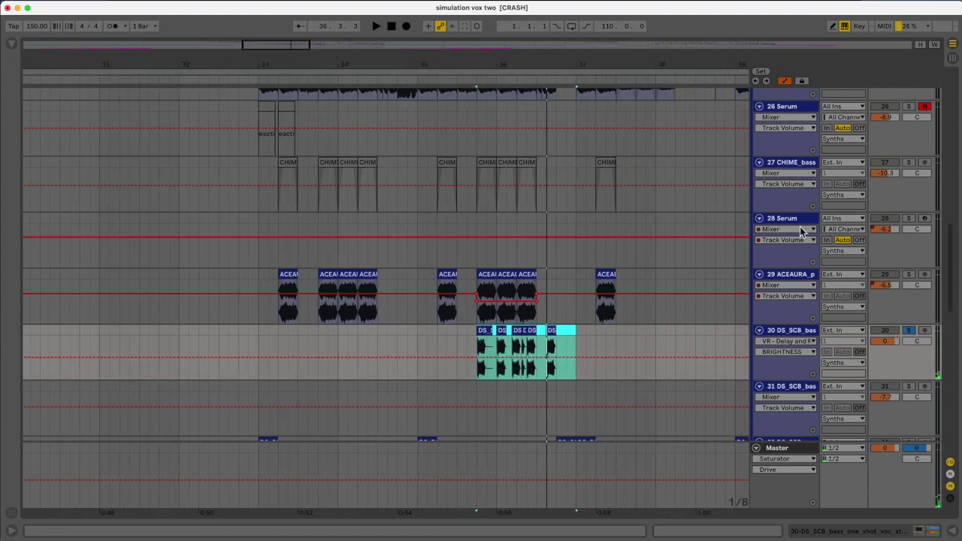
Solo only the bass loop on track 25 and play the same section from 35.4.1
{"action": "scroll", "coordinate": [908, 277], "scroll_direction": "up", "scroll_amount": 2}
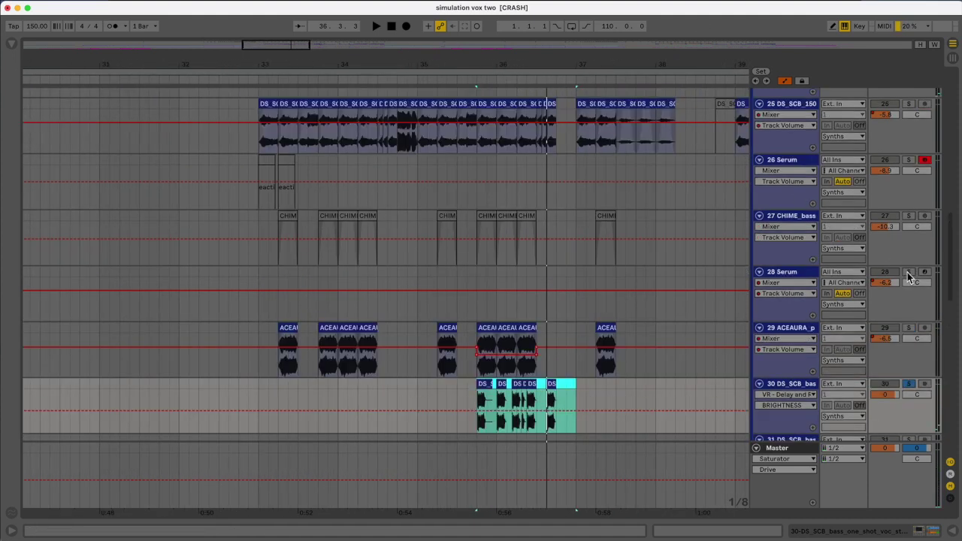
{"action": "left_click", "coordinate": [909, 105]}
{"action": "key", "text": "space"}
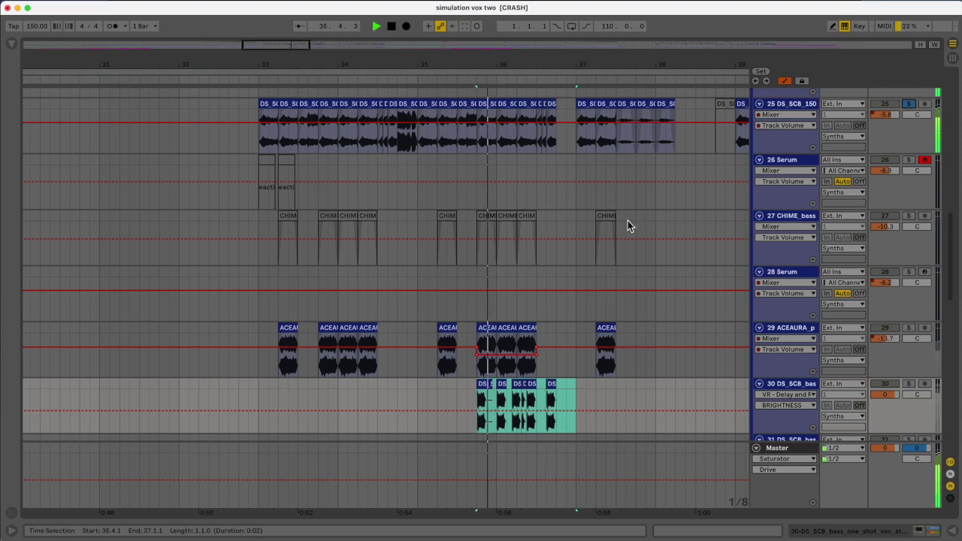
{"action": "key", "text": "space"}
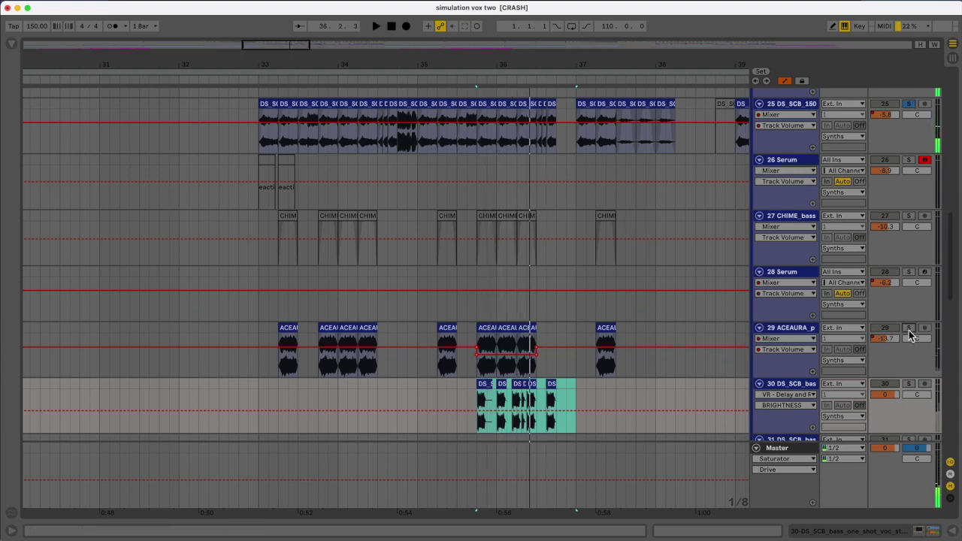
Solo the pad on track 29 and the one-shots on track 30 along with track 25, and play from 35.4.1
{"action": "left_click", "coordinate": [909, 329], "text": "super"}
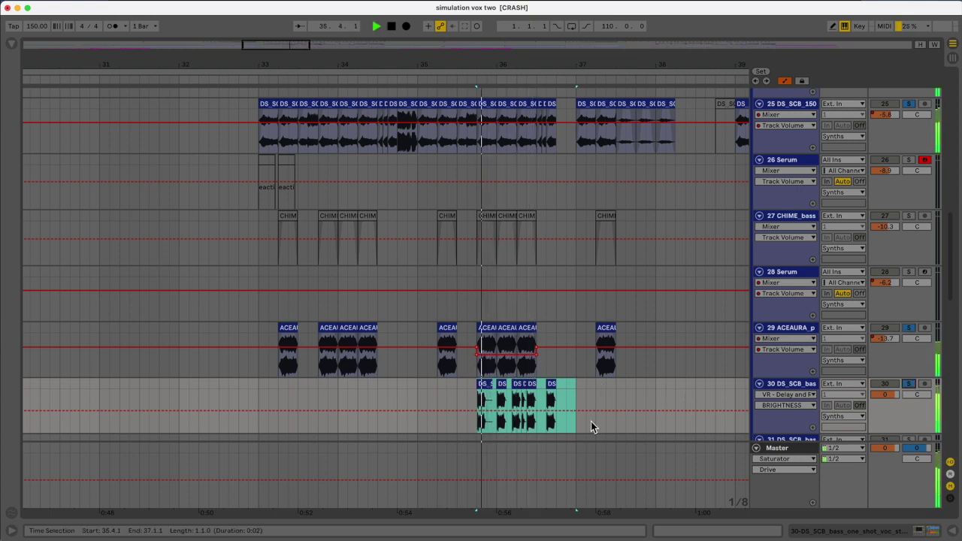
{"action": "scroll", "coordinate": [591, 421], "scroll_direction": "down", "scroll_amount": 1}
{"action": "key", "text": "space"}
Unfold bass one-shot track 34, solo it along with the other layers, and play from 35.4.1
{"action": "scroll", "coordinate": [591, 423], "scroll_direction": "down", "scroll_amount": 9}
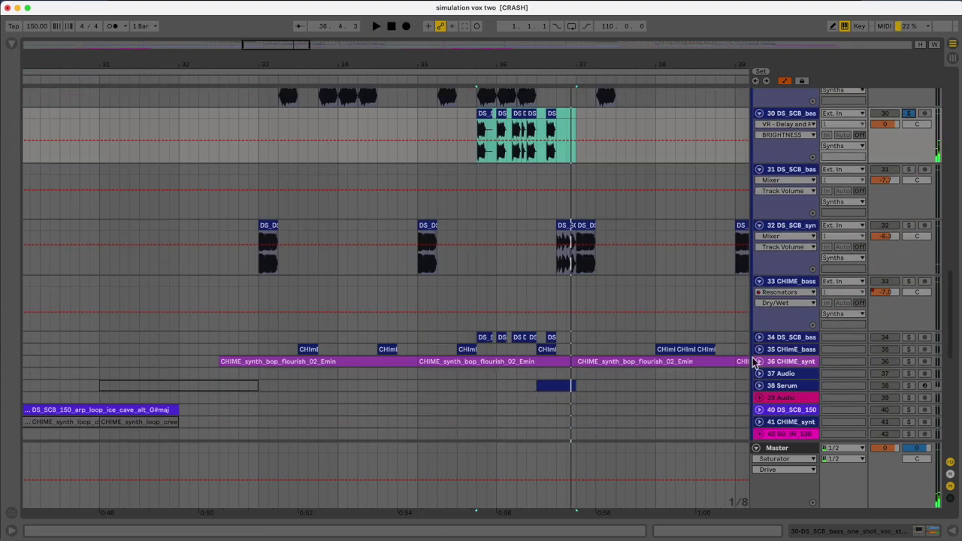
{"action": "left_click", "coordinate": [759, 337]}
{"action": "scroll", "coordinate": [760, 337], "scroll_direction": "down", "scroll_amount": 3}
{"action": "scroll", "coordinate": [485, 331], "scroll_direction": "up", "scroll_amount": 3}
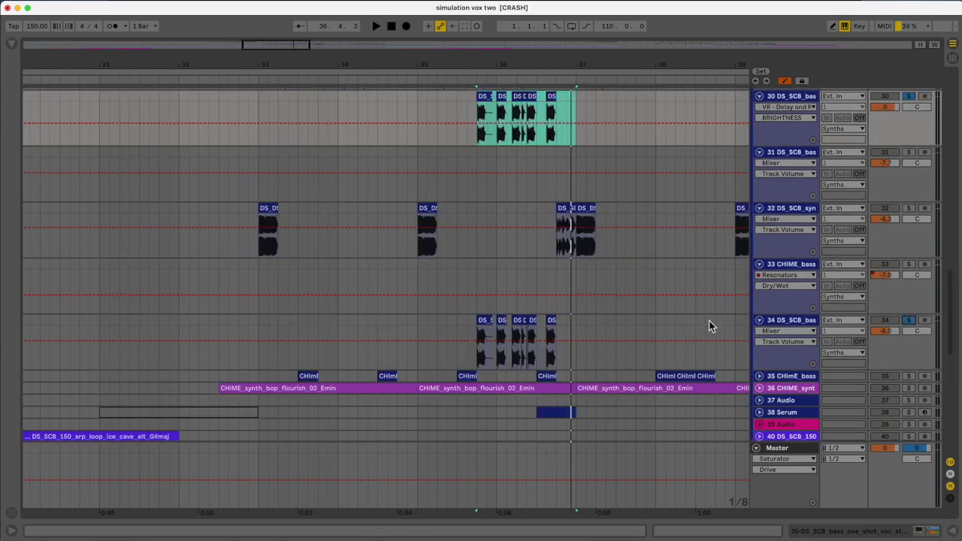
{"action": "left_click", "coordinate": [474, 358]}
{"action": "key", "text": "space"}
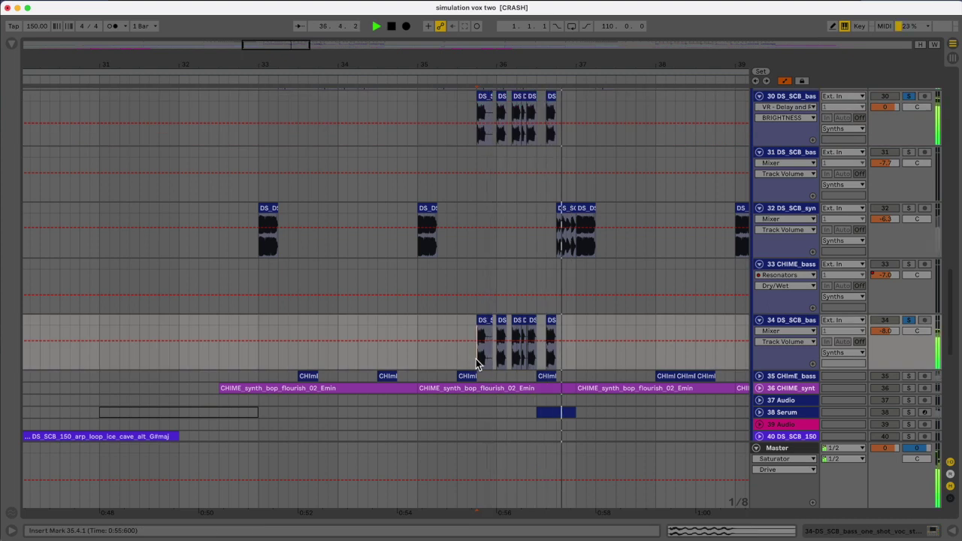
{"action": "key", "text": "space"}
Show the device chain of track 30 to inspect its Saturator and VR - Delay and Reverb effects
{"action": "scroll", "coordinate": [538, 358], "scroll_direction": "up", "scroll_amount": 3}
{"action": "double_click", "coordinate": [800, 199]}
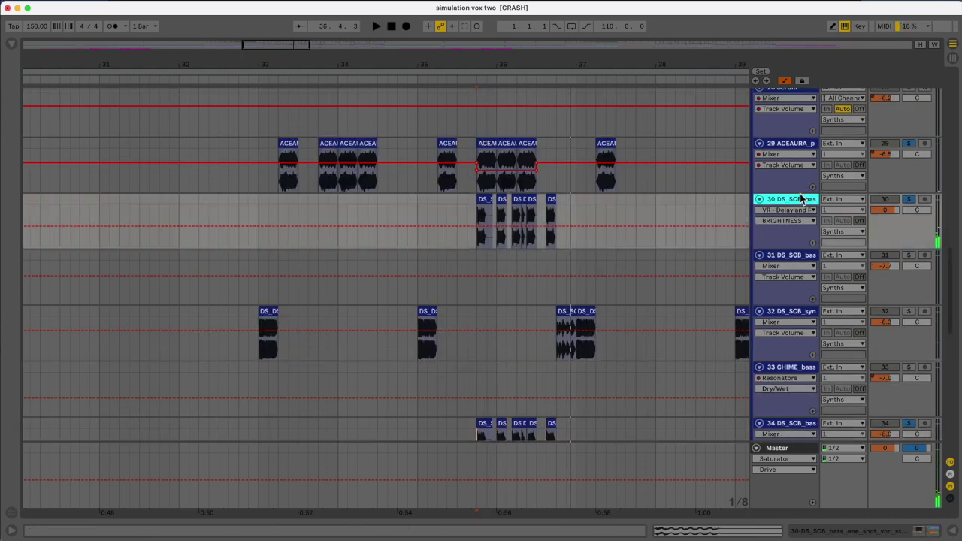
{"action": "scroll", "coordinate": [783, 117], "scroll_direction": "down", "scroll_amount": 2}
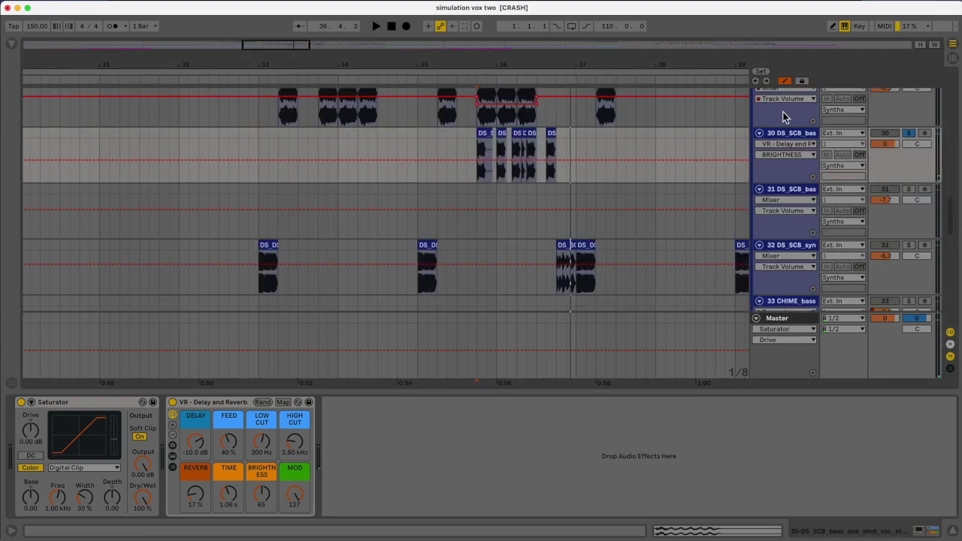
Inspect the audio and pitch settings of track 34's first one-shot clip at 35.4.1, view the track's devices, and hide the detail view
{"action": "scroll", "coordinate": [790, 258], "scroll_direction": "down", "scroll_amount": 3}
{"action": "double_click", "coordinate": [481, 275]}
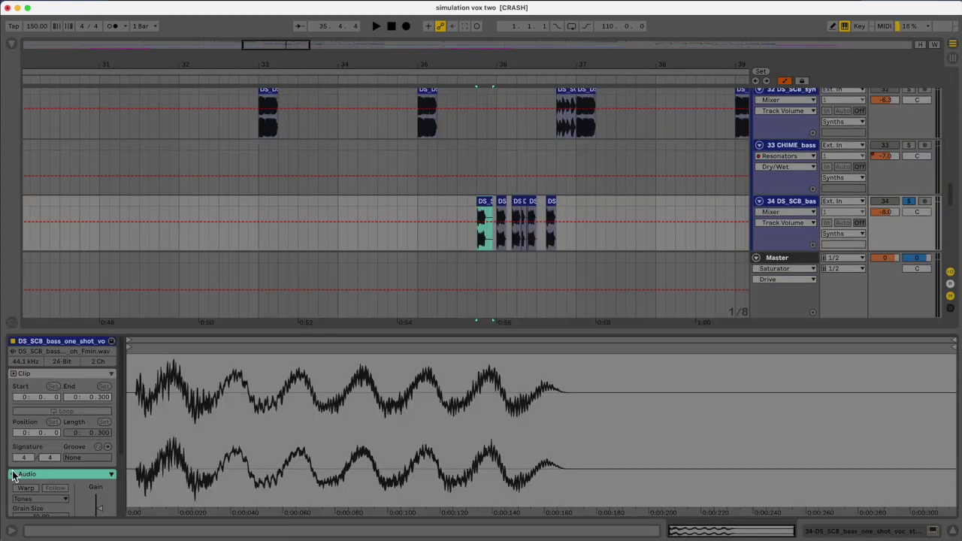
{"action": "scroll", "coordinate": [43, 460], "scroll_direction": "down", "scroll_amount": 2}
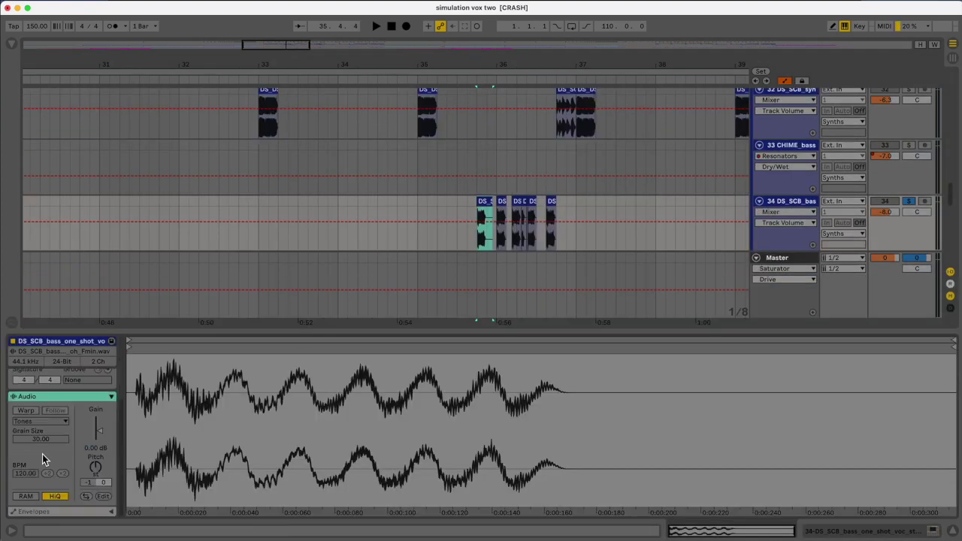
{"action": "double_click", "coordinate": [803, 202]}
{"action": "left_click", "coordinate": [953, 531]}
Return to the bass loop on track 25 and place the insert mark at the drop's start, 33.1.1
{"action": "scroll", "coordinate": [371, 365], "scroll_direction": "up", "scroll_amount": 3}
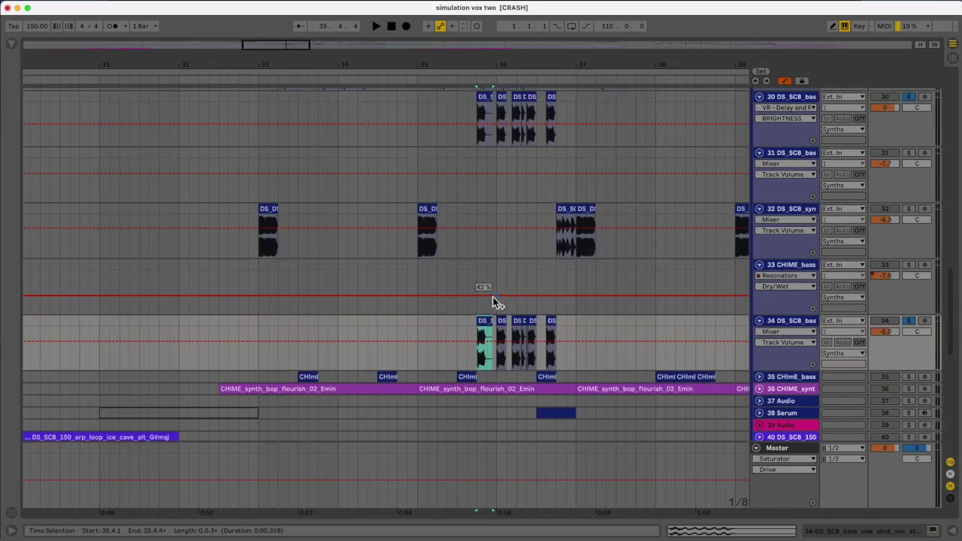
{"action": "key", "text": "minus"}
{"action": "scroll", "coordinate": [504, 371], "scroll_direction": "up", "scroll_amount": 3}
{"action": "scroll", "coordinate": [655, 280], "scroll_direction": "up", "scroll_amount": 3}
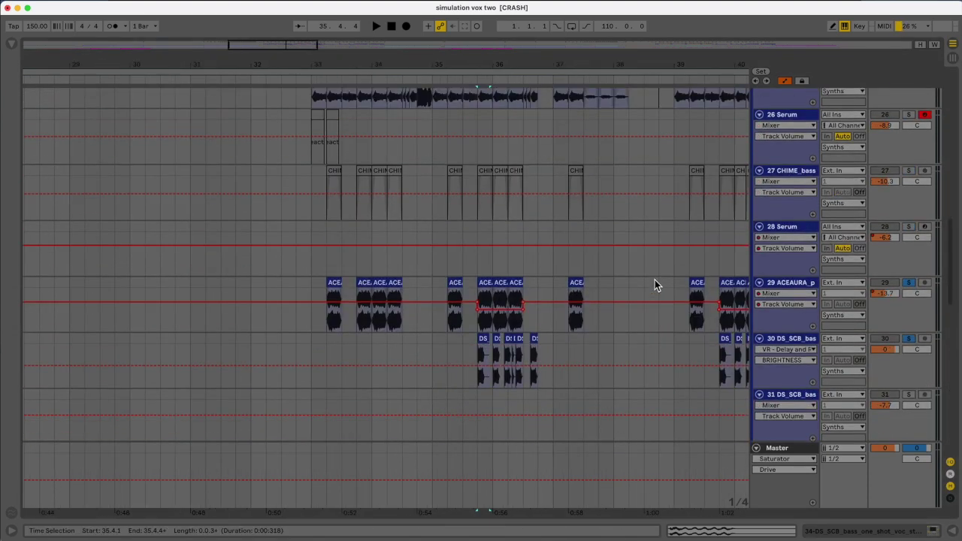
{"action": "scroll", "coordinate": [655, 285], "scroll_direction": "up", "scroll_amount": 3}
{"action": "left_click", "coordinate": [306, 216]}
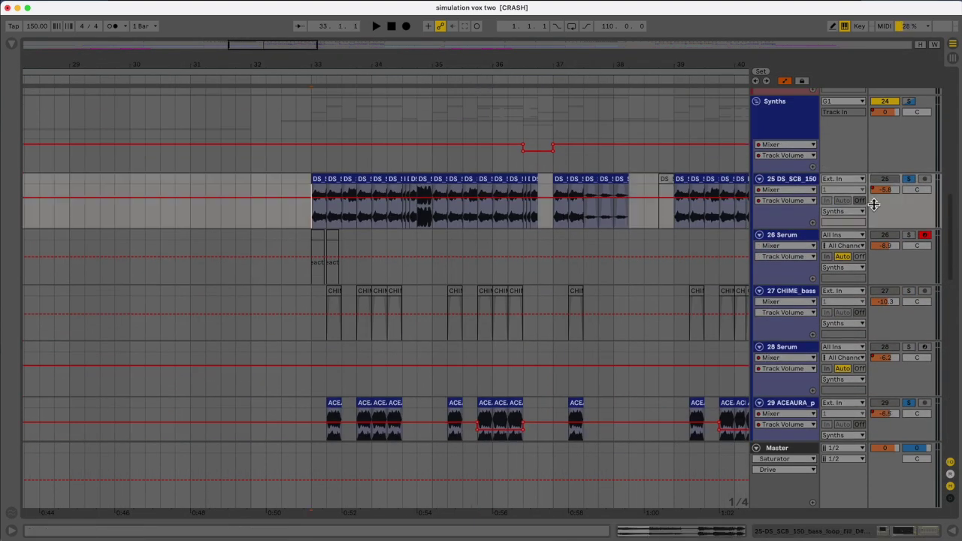
Highlight in turn the first pad clip on track 29, the first synth clip on track 32, and the one-shots from 35.4.1 to 37.1.1
{"action": "scroll", "coordinate": [451, 262], "scroll_direction": "down", "scroll_amount": 5}
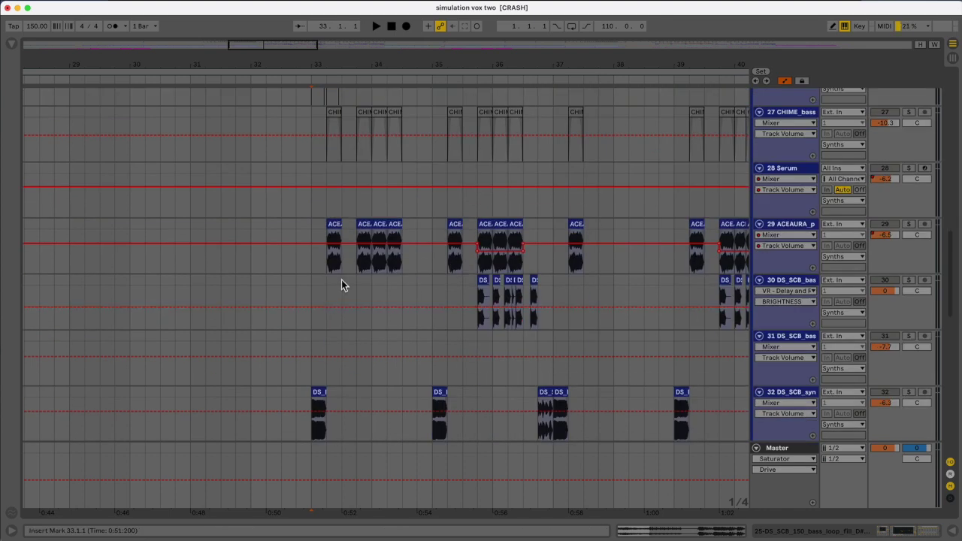
{"action": "left_click_drag", "start_coordinate": [318, 270], "coordinate": [336, 223]}
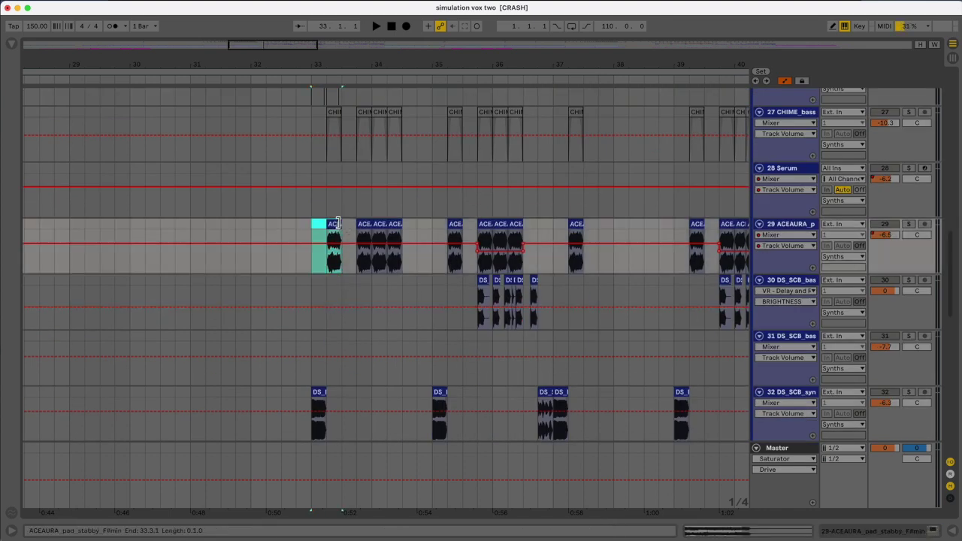
{"action": "left_click_drag", "start_coordinate": [312, 396], "coordinate": [356, 402]}
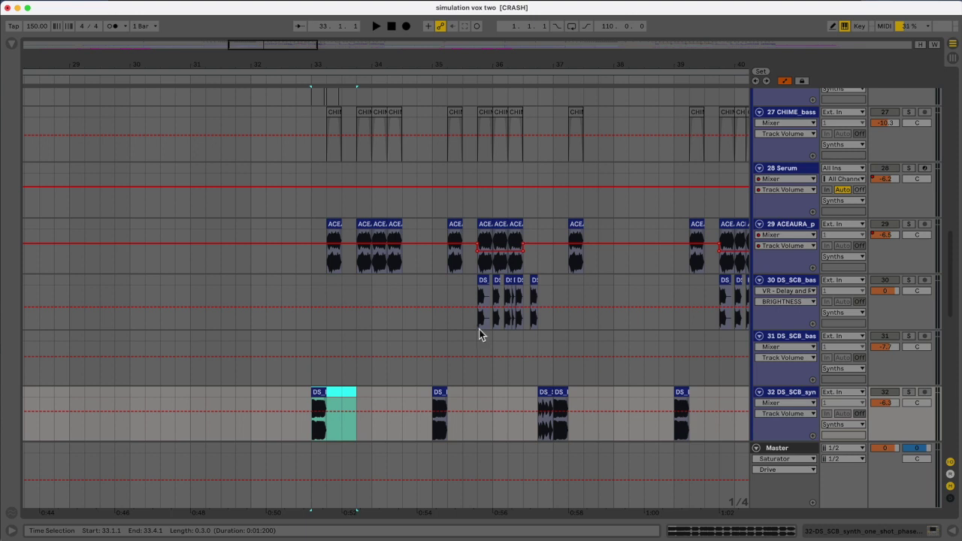
{"action": "left_click_drag", "start_coordinate": [479, 330], "coordinate": [554, 360]}
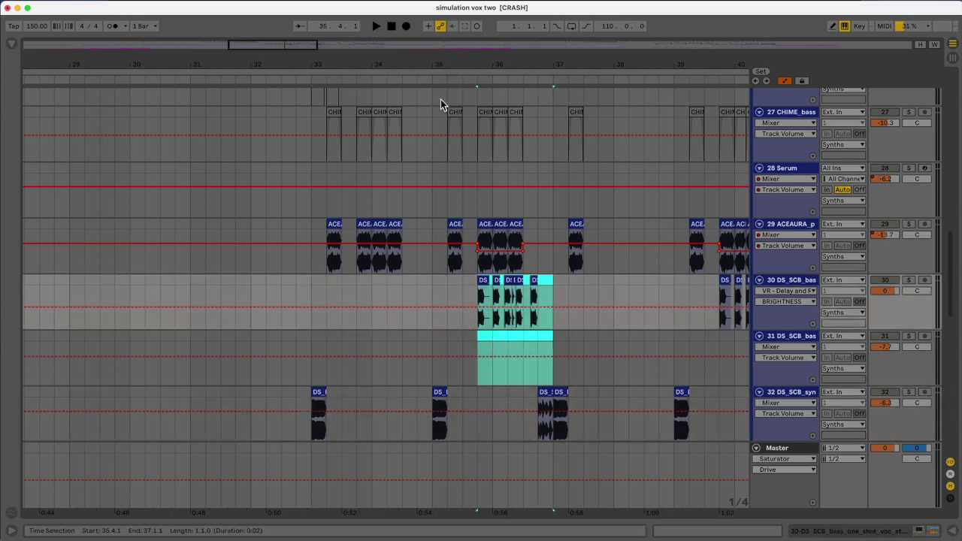
Solo CHIME bass loop track 33 in the second drop, place the insert mark at 93.2.1, and show the track's device chain
{"action": "left_click_drag", "start_coordinate": [296, 48], "coordinate": [325, 51]}
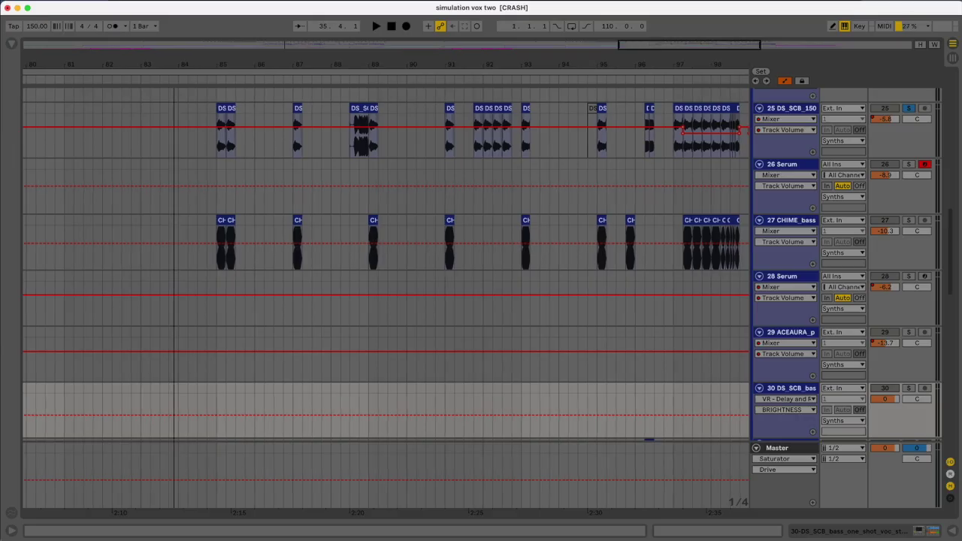
{"action": "scroll", "coordinate": [385, 286], "scroll_direction": "up", "scroll_amount": 6}
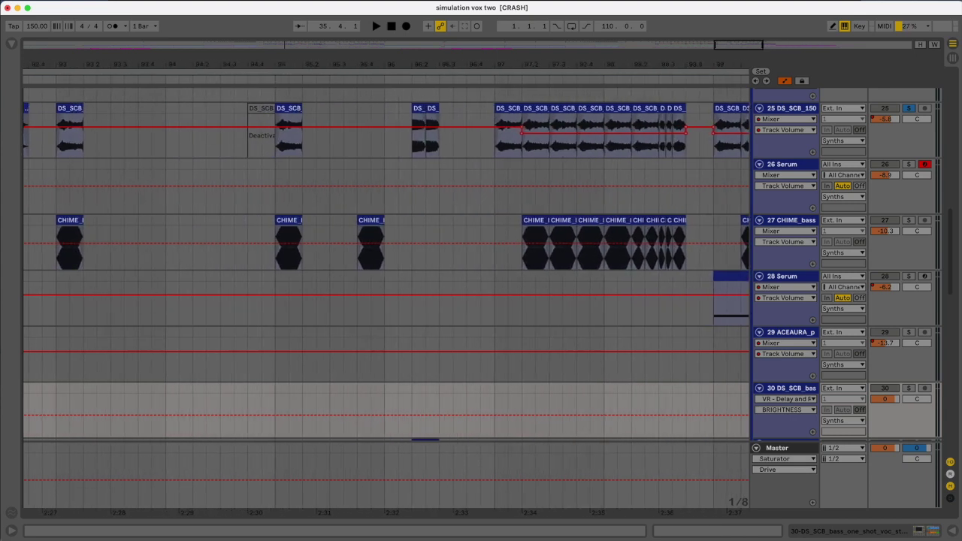
{"action": "key", "text": "plus"}
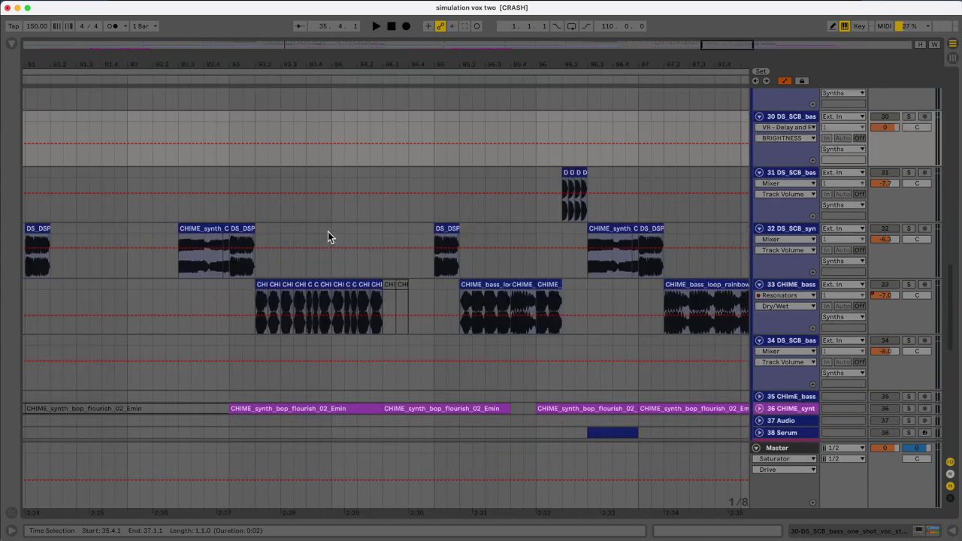
{"action": "left_click", "coordinate": [256, 329]}
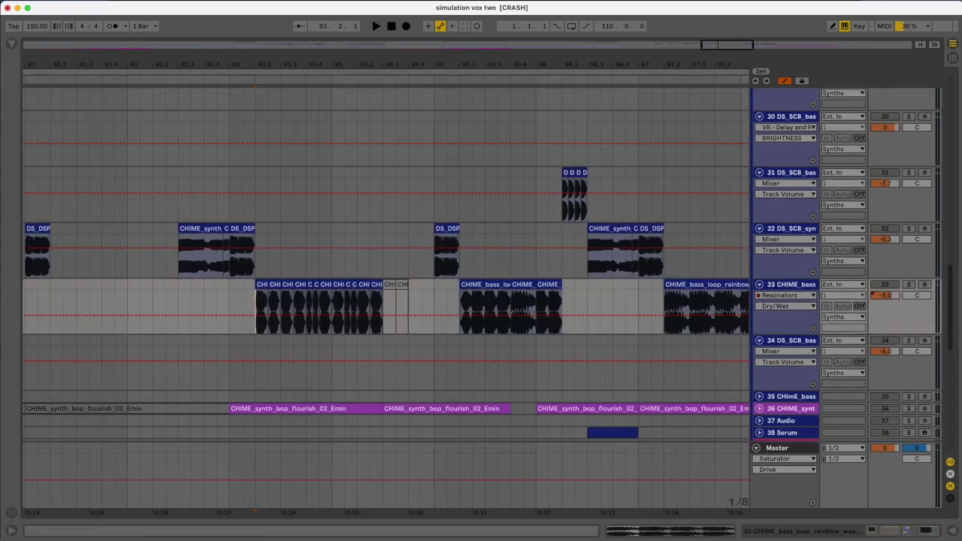
{"action": "double_click", "coordinate": [807, 286]}
{"action": "scroll", "coordinate": [501, 260], "scroll_direction": "down", "scroll_amount": 5}
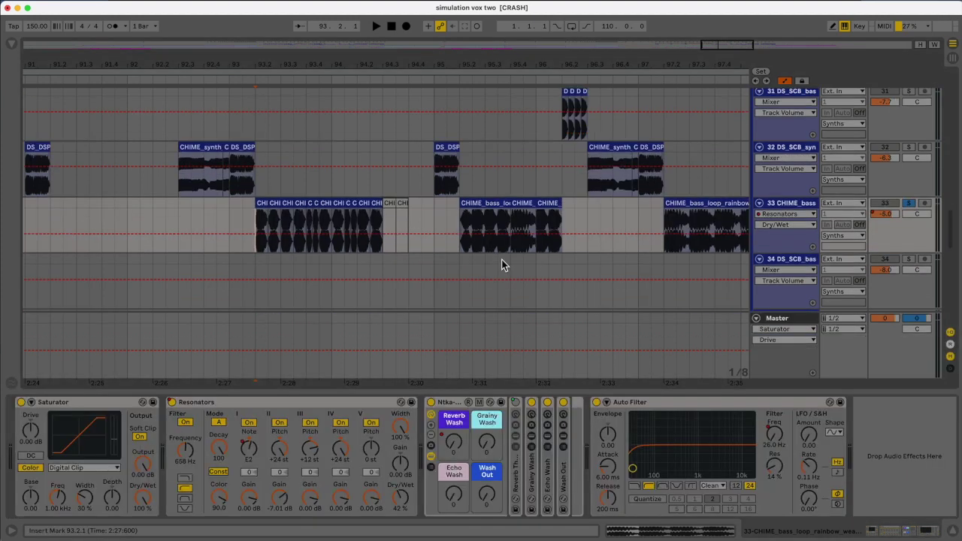
Group all of track 33's devices, from Saturator through Auto Filter, into one audio effect rack
{"action": "left_click", "coordinate": [86, 407]}
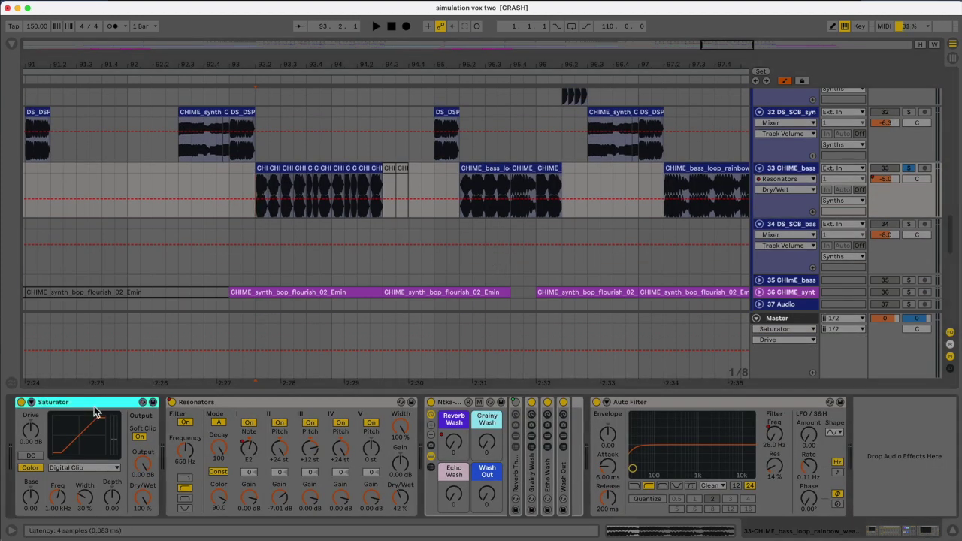
{"action": "left_click", "coordinate": [746, 405], "text": "shift"}
{"action": "key", "text": "super+g"}
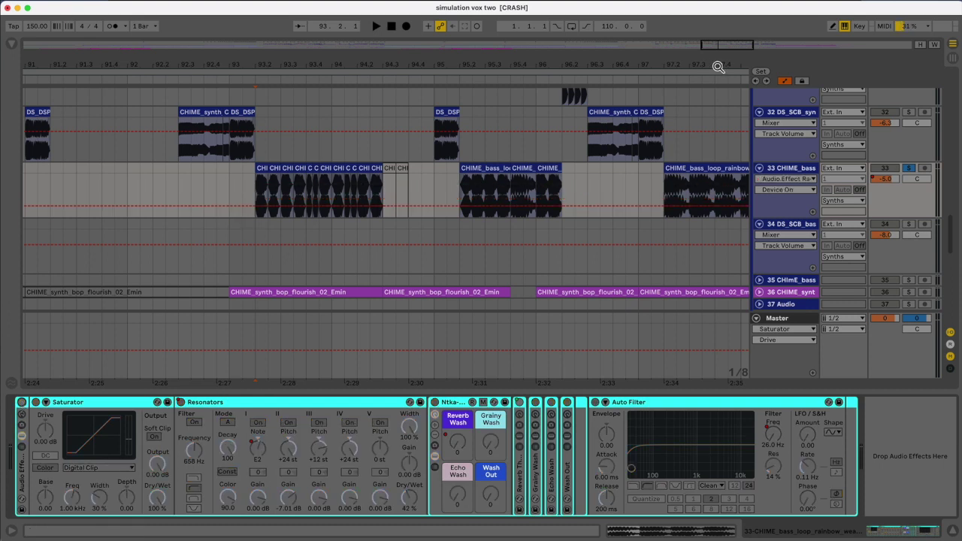
Compare the soloed track 33 bass loop from 93.2.1 with the effect rack off and on, and hide the device view
{"action": "left_click_drag", "start_coordinate": [730, 41], "coordinate": [703, 46]}
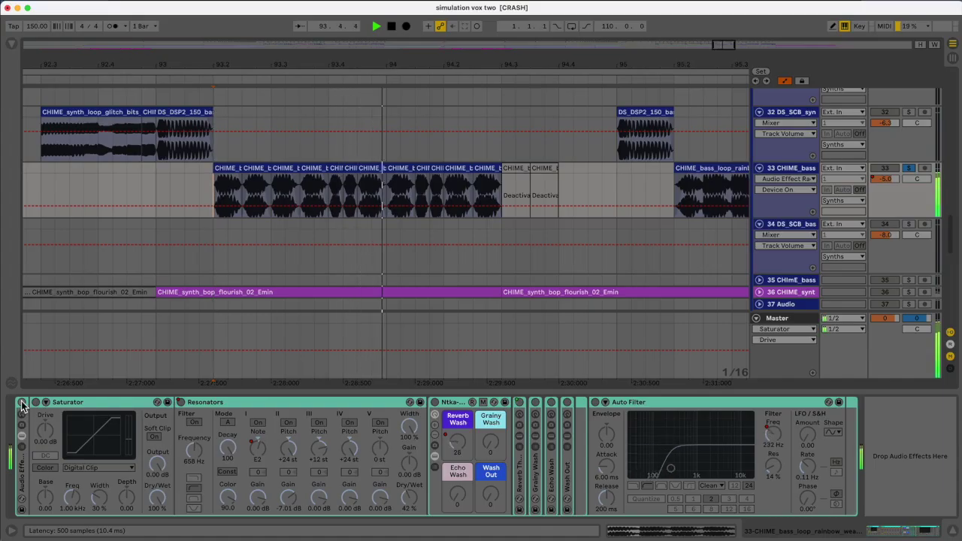
{"action": "key", "text": "space"}
{"action": "left_click", "coordinate": [21, 403]}
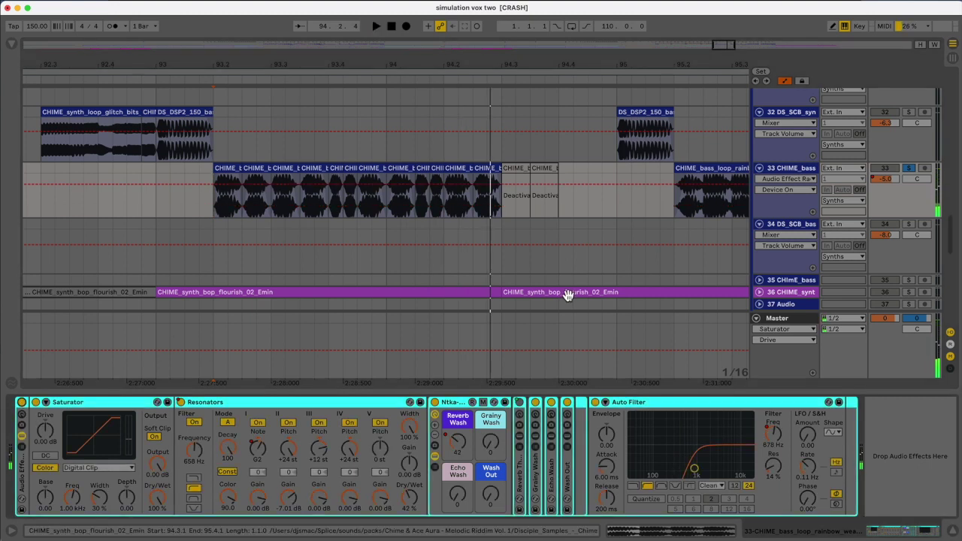
{"action": "key", "text": "space"}
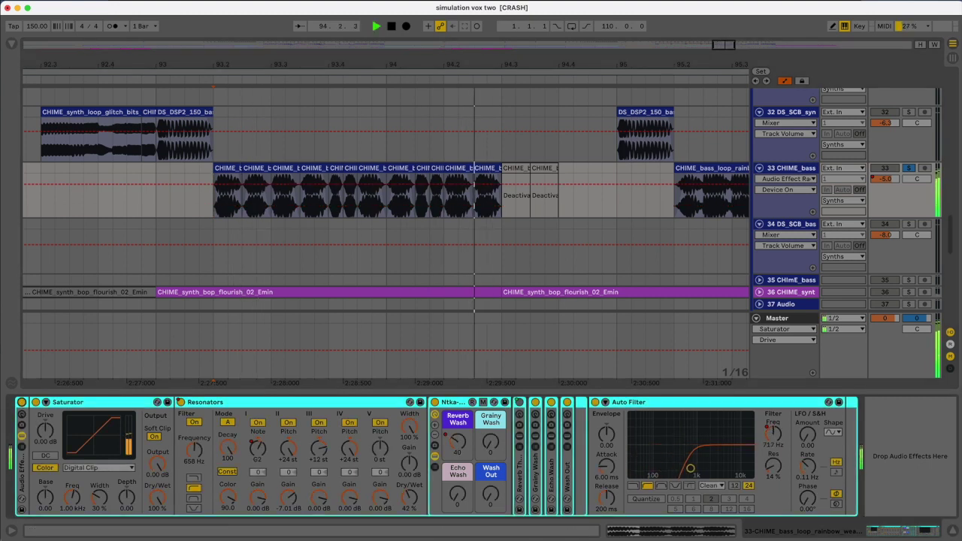
{"action": "left_click_drag", "start_coordinate": [415, 64], "coordinate": [345, 35]}
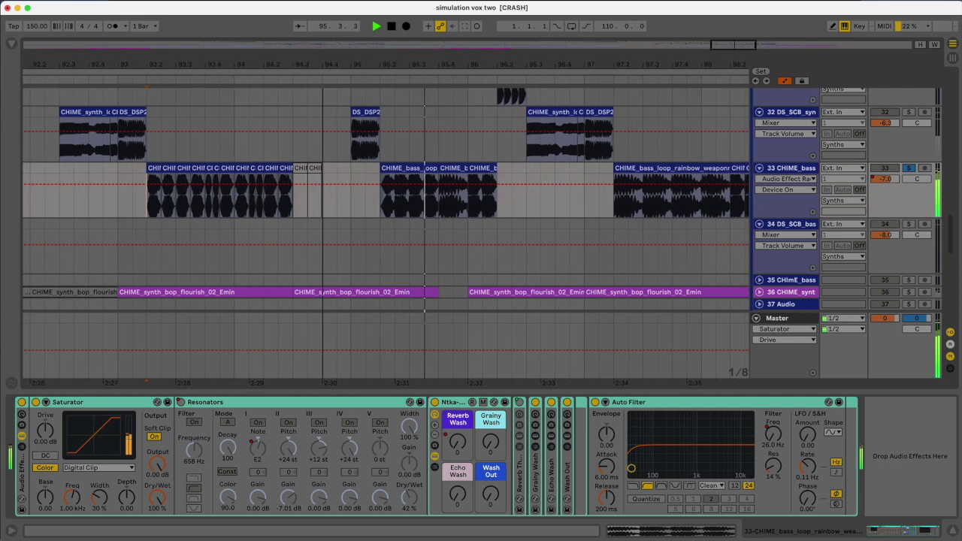
{"action": "key", "text": "space"}
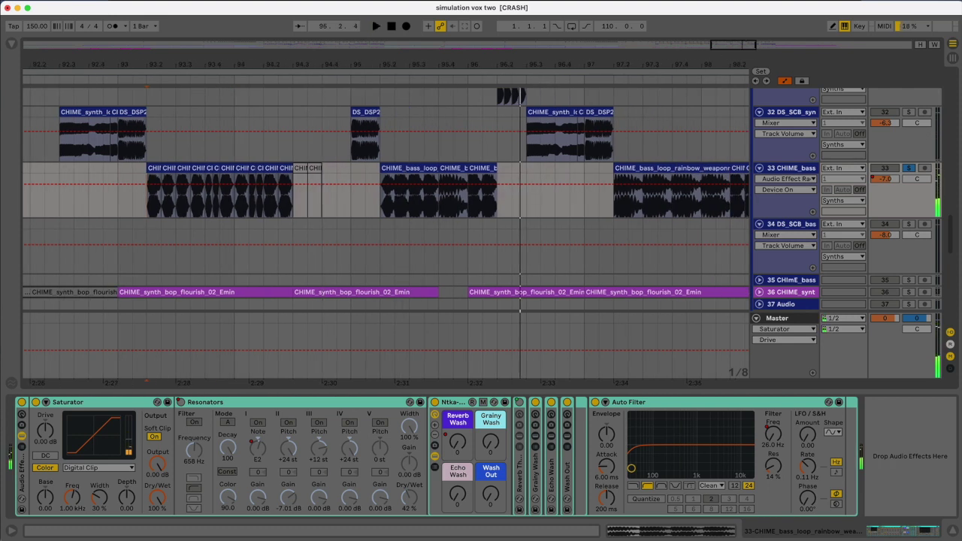
{"action": "left_click", "coordinate": [952, 531]}
Return to the bass loop on track 25 at 93.1.1 and highlight the stretch from there to the clip starting at 95.1.1
{"action": "scroll", "coordinate": [178, 148], "scroll_direction": "up", "scroll_amount": 8}
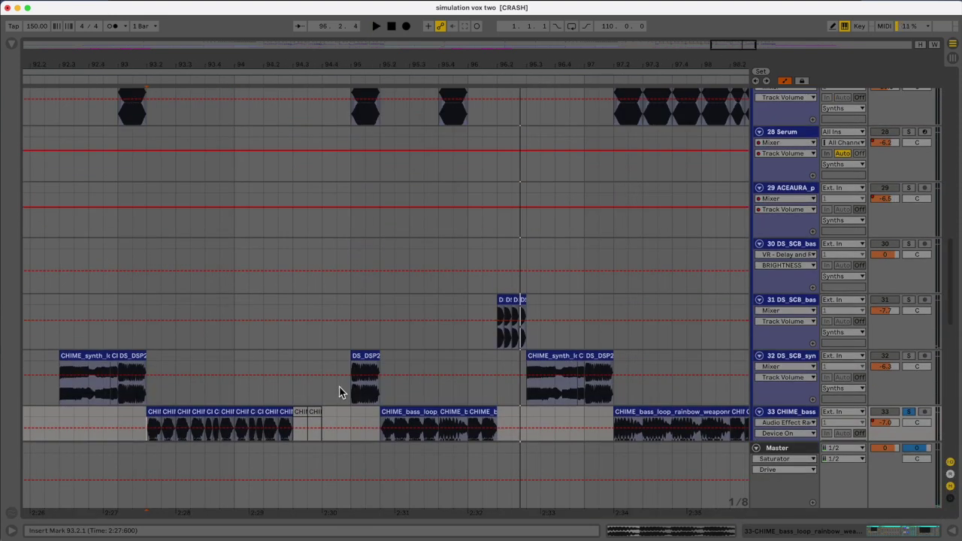
{"action": "scroll", "coordinate": [335, 374], "scroll_direction": "up", "scroll_amount": 5}
{"action": "scroll", "coordinate": [92, 295], "scroll_direction": "down", "scroll_amount": 6}
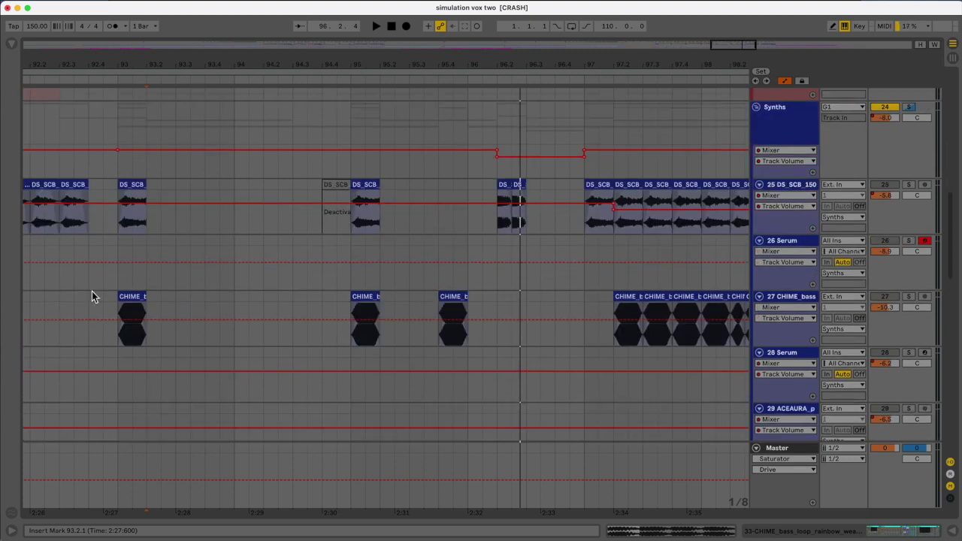
{"action": "left_click", "coordinate": [124, 225]}
{"action": "scroll", "coordinate": [165, 288], "scroll_direction": "down", "scroll_amount": 5}
{"action": "scroll", "coordinate": [165, 298], "scroll_direction": "up", "scroll_amount": 6}
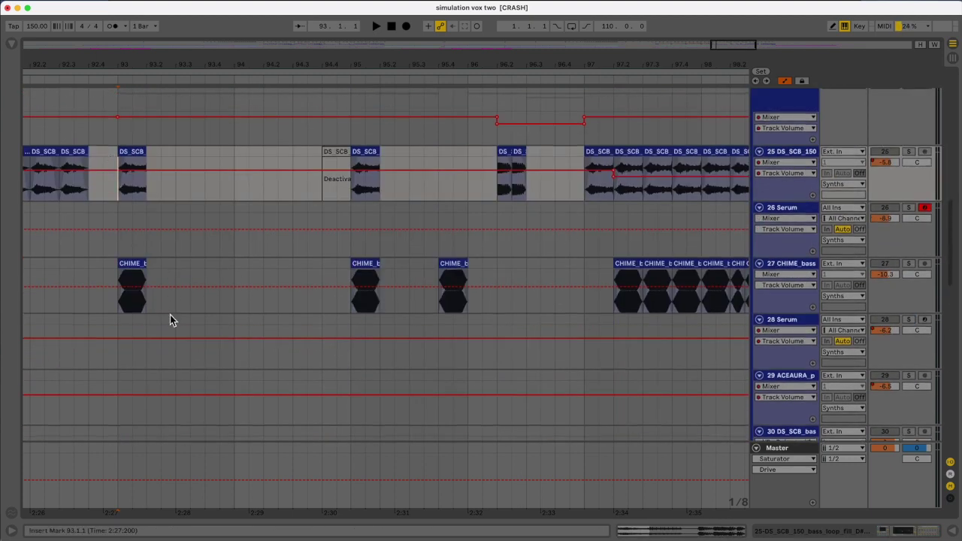
{"action": "scroll", "coordinate": [158, 312], "scroll_direction": "up", "scroll_amount": 3}
{"action": "left_click_drag", "start_coordinate": [117, 321], "coordinate": [360, 275]}
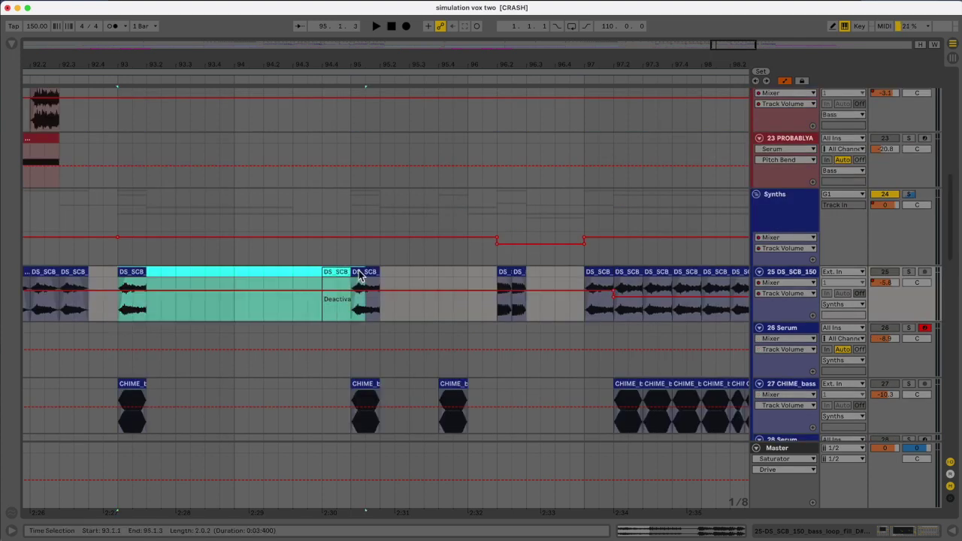
Audition the bass loop on track 25 and the CHIME one-shots on track 27 by soloing them and playing from 97.1.1
{"action": "scroll", "coordinate": [498, 336], "scroll_direction": "down", "scroll_amount": 6}
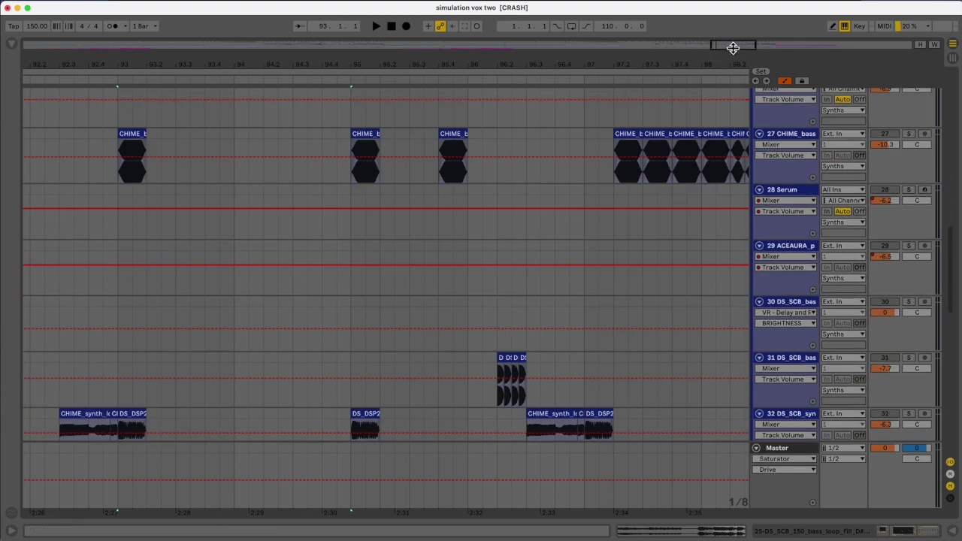
{"action": "scroll", "coordinate": [689, 91], "scroll_direction": "right", "scroll_amount": 5}
{"action": "scroll", "coordinate": [410, 303], "scroll_direction": "down", "scroll_amount": 3}
{"action": "scroll", "coordinate": [339, 401], "scroll_direction": "up", "scroll_amount": 5}
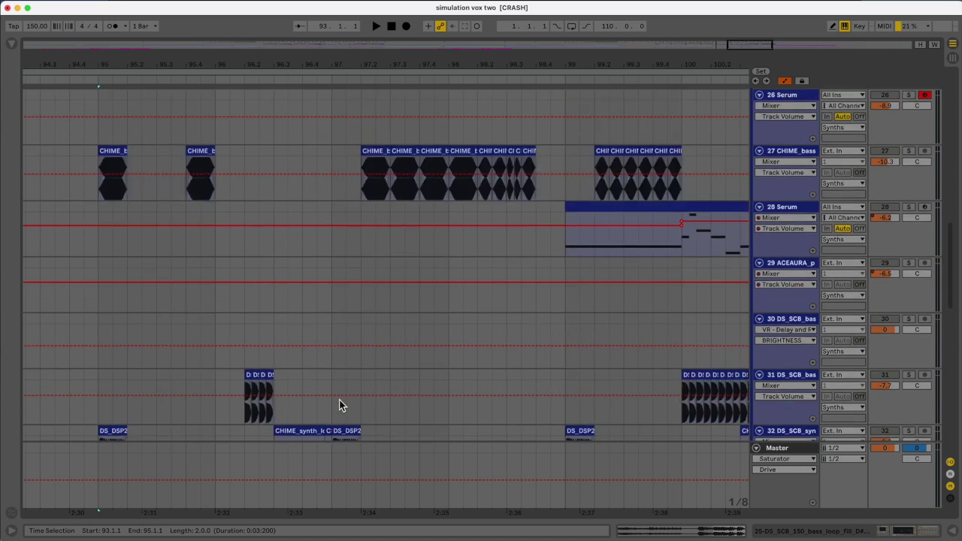
{"action": "left_click", "coordinate": [337, 314]}
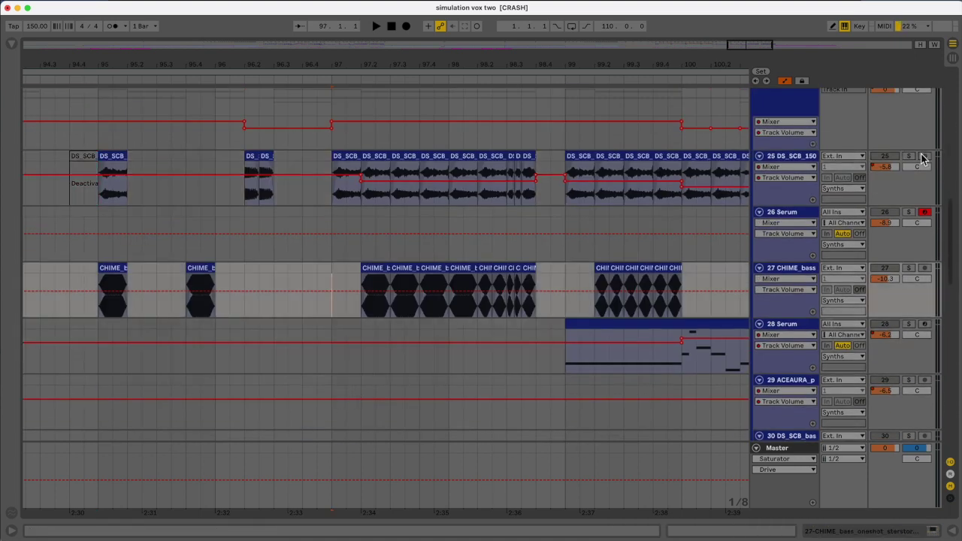
{"action": "key", "text": "space"}
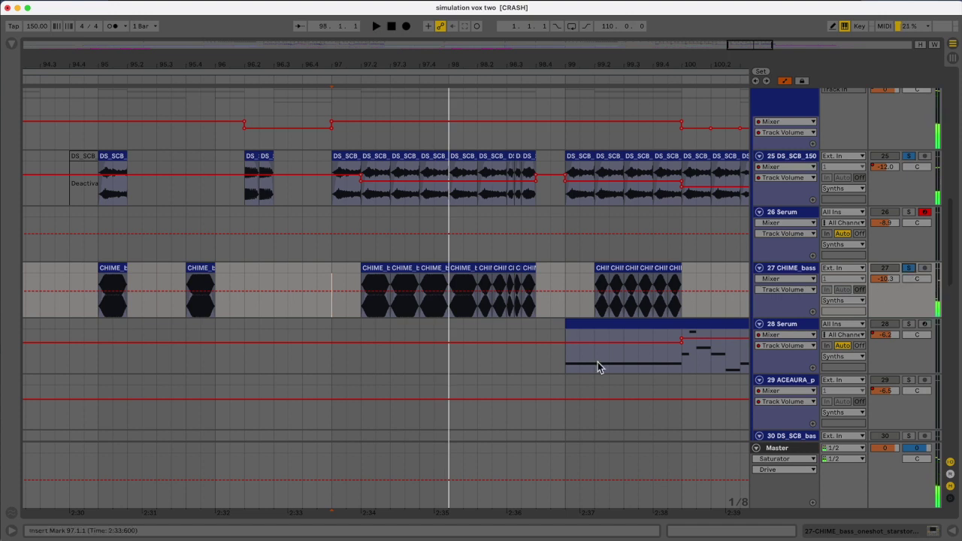
{"action": "key", "text": "space"}
{"action": "scroll", "coordinate": [519, 384], "scroll_direction": "down", "scroll_amount": 4}
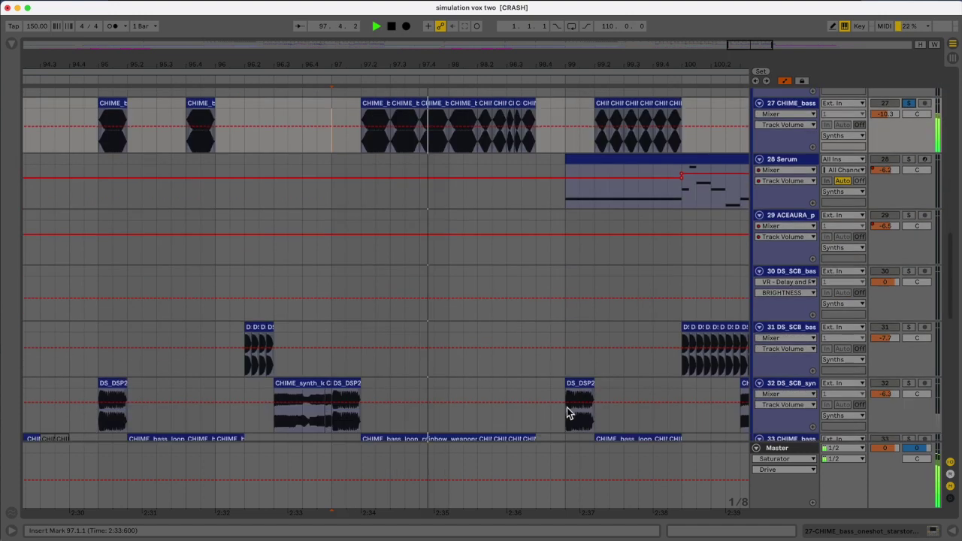
{"action": "scroll", "coordinate": [567, 408], "scroll_direction": "down", "scroll_amount": 3}
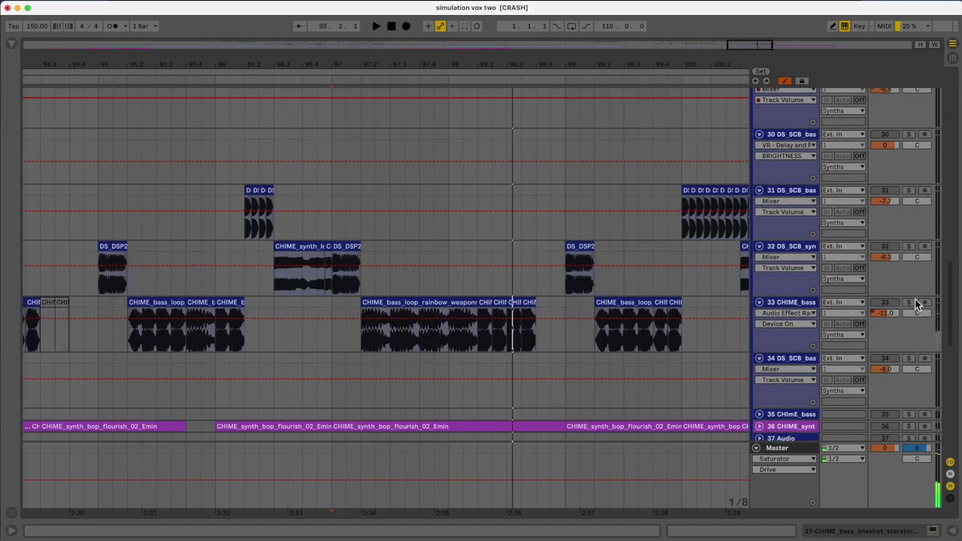
Solo the CHIME bass loop on track 33 and play it from 97.1.1
{"action": "left_click", "coordinate": [333, 346]}
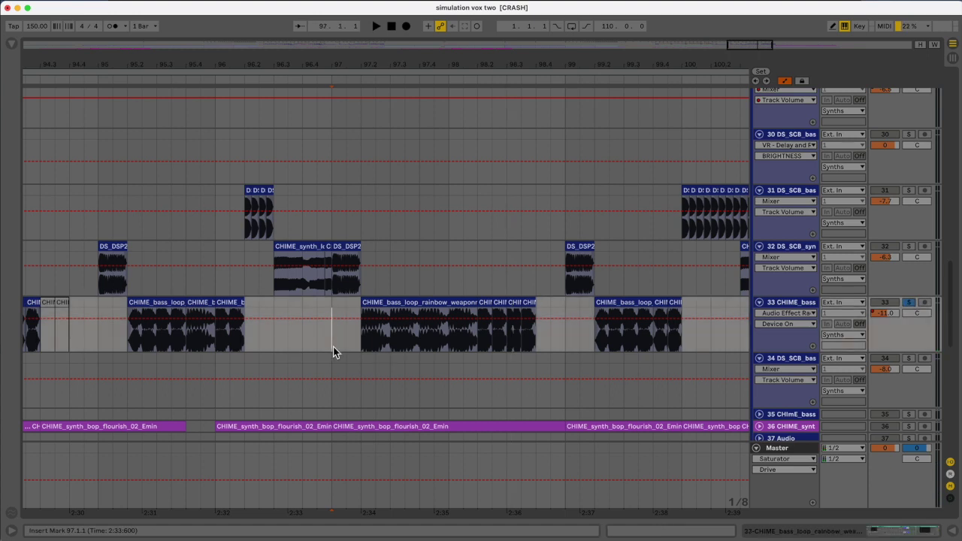
{"action": "key", "text": "space"}
{"action": "mouse_move", "coordinate": [499, 375]}
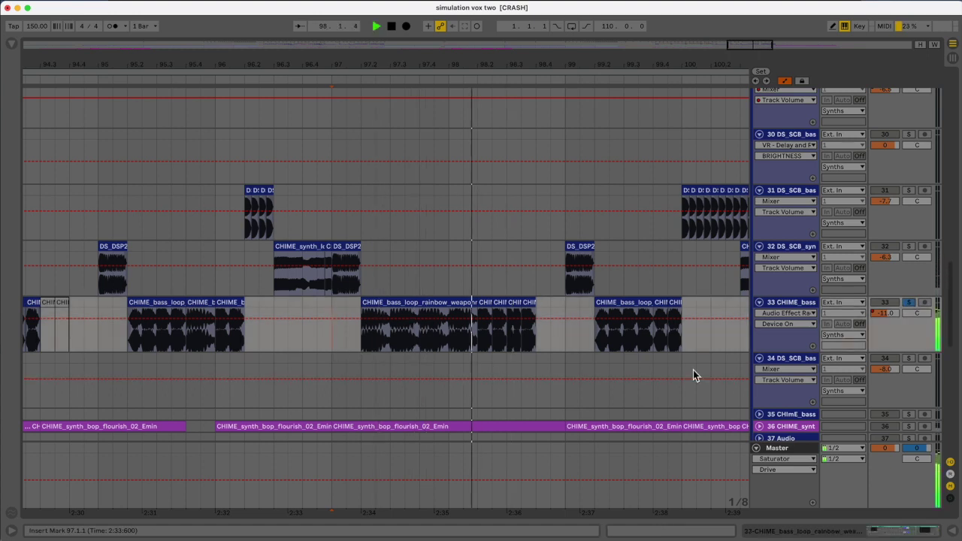
{"action": "key", "text": "space"}
Play the first drop from 33.1.1 with pad track 29 and synth track 32 switched off, and switch both tracks back on
{"action": "left_click_drag", "start_coordinate": [98, 64], "coordinate": [266, 59]}
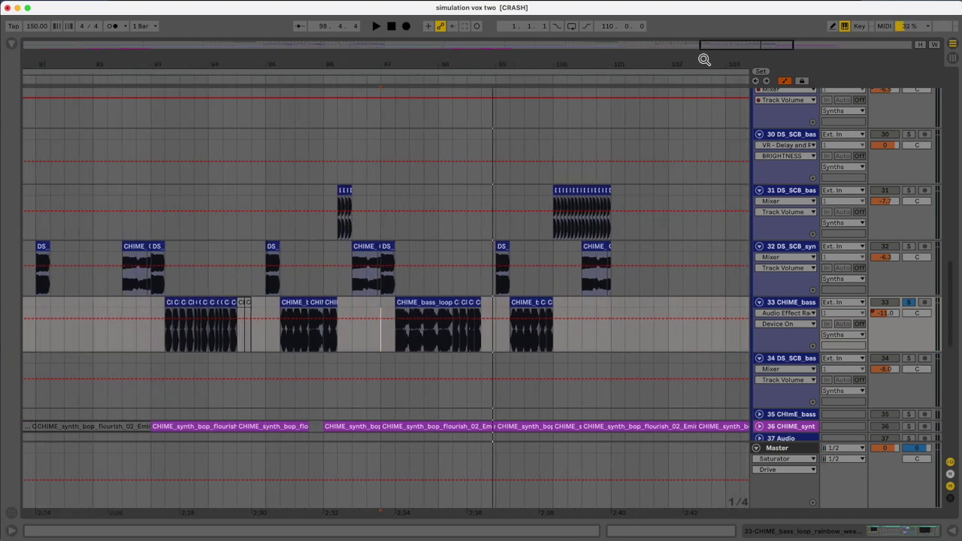
{"action": "scroll", "coordinate": [595, 313], "scroll_direction": "up", "scroll_amount": 5}
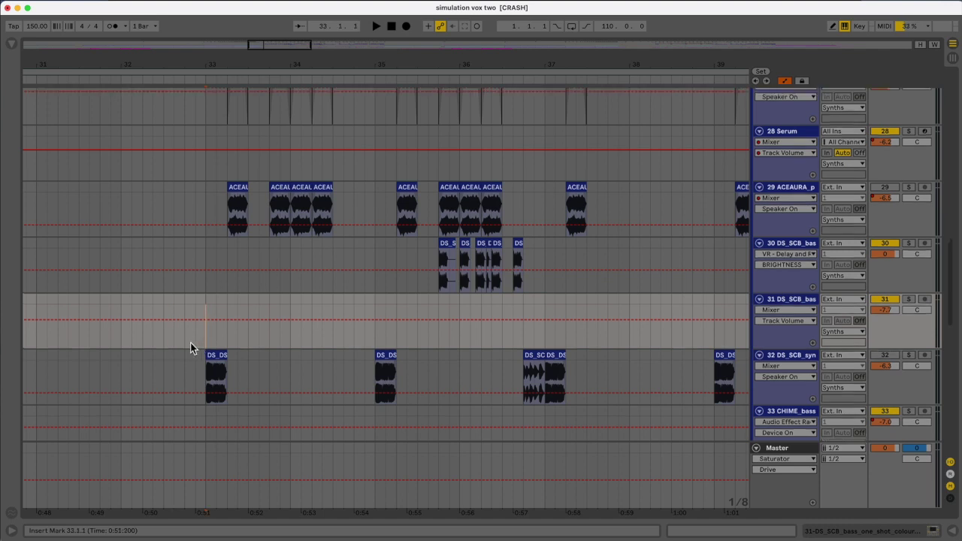
{"action": "scroll", "coordinate": [144, 351], "scroll_direction": "up", "scroll_amount": 2}
{"action": "key", "text": "space"}
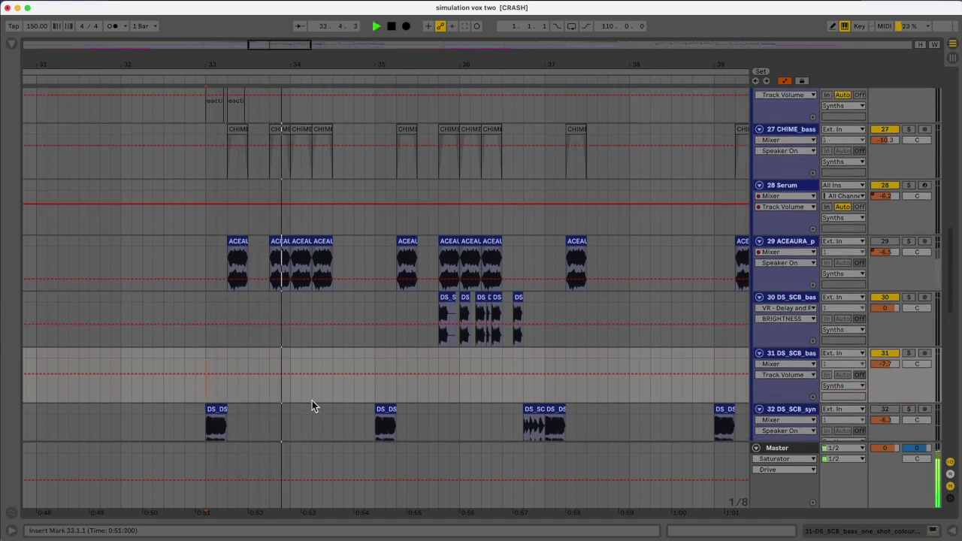
{"action": "key", "text": "space"}
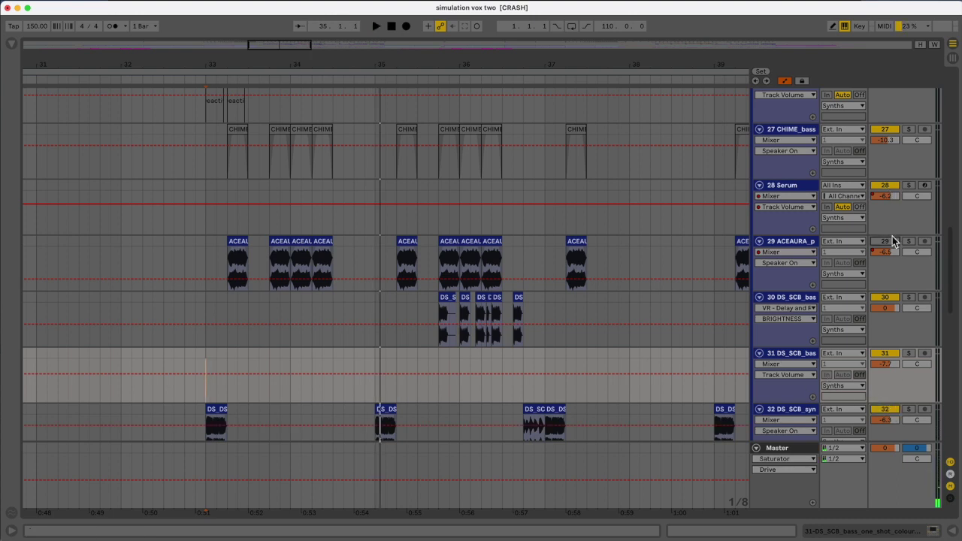
{"action": "key", "text": "space"}
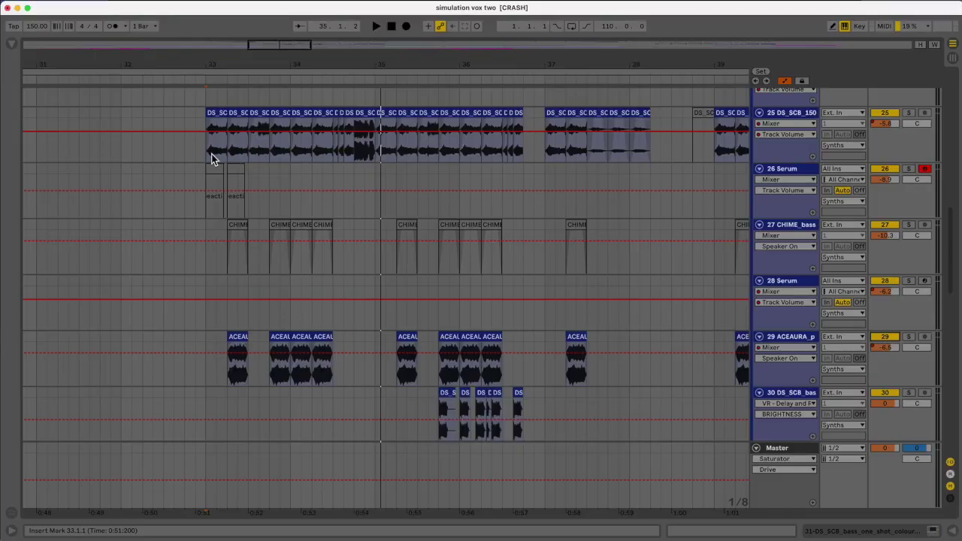
Highlight 33.1.3 to 34.1.3 on track 25's bass loop and review the drop's layers on the tracks below it
{"action": "left_click_drag", "start_coordinate": [216, 157], "coordinate": [301, 113]}
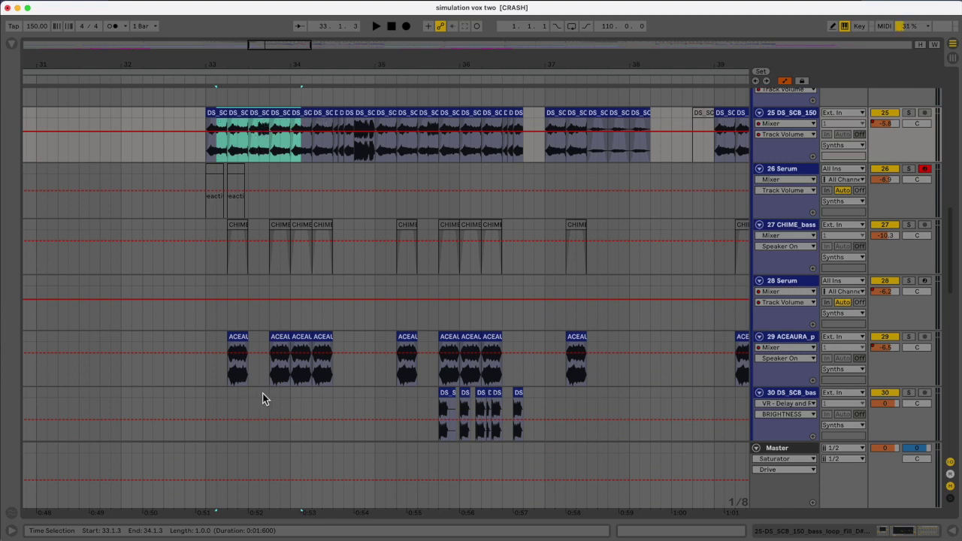
{"action": "scroll", "coordinate": [264, 392], "scroll_direction": "down", "scroll_amount": 1}
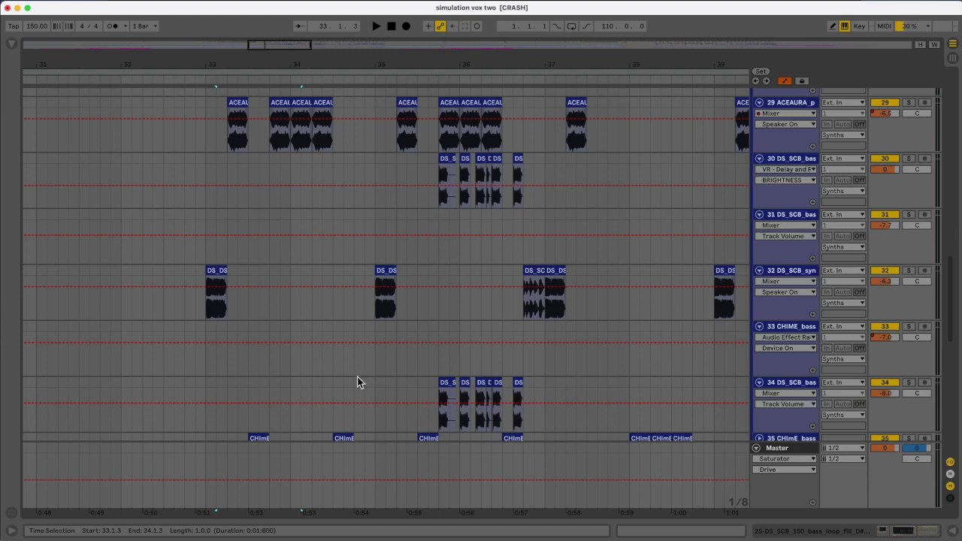
{"action": "scroll", "coordinate": [357, 377], "scroll_direction": "up", "scroll_amount": 2}
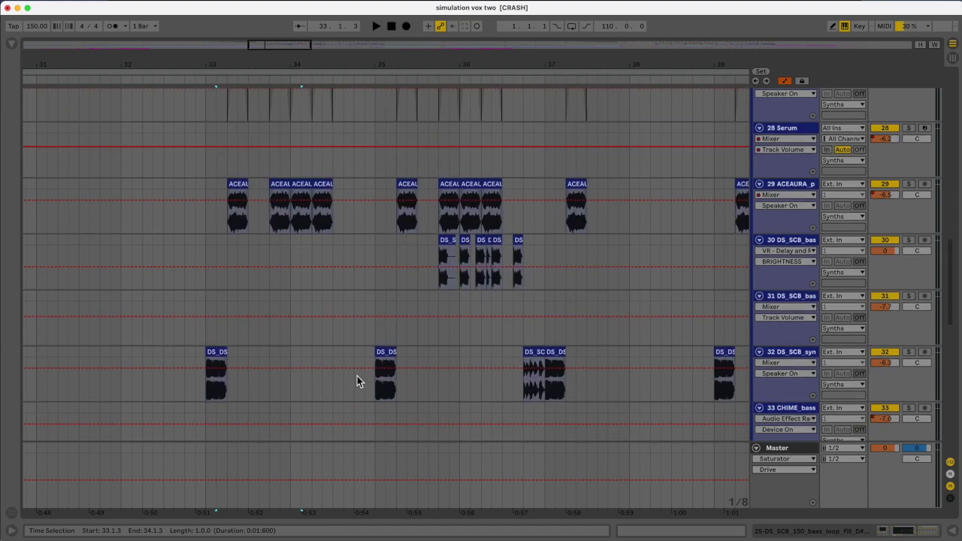
{"action": "scroll", "coordinate": [357, 376], "scroll_direction": "up", "scroll_amount": 3}
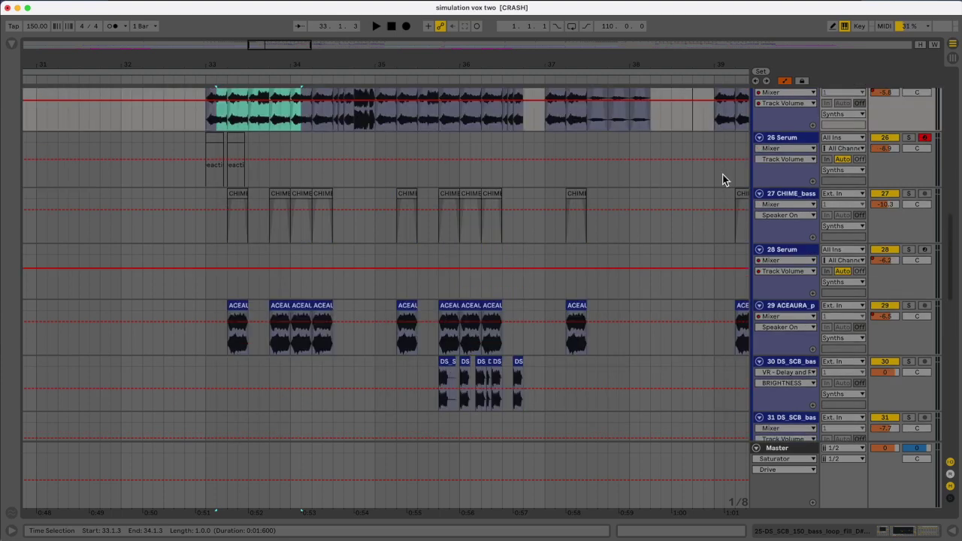
{"action": "scroll", "coordinate": [716, 185], "scroll_direction": "up", "scroll_amount": 2}
{"action": "scroll", "coordinate": [896, 286], "scroll_direction": "up", "scroll_amount": 2}
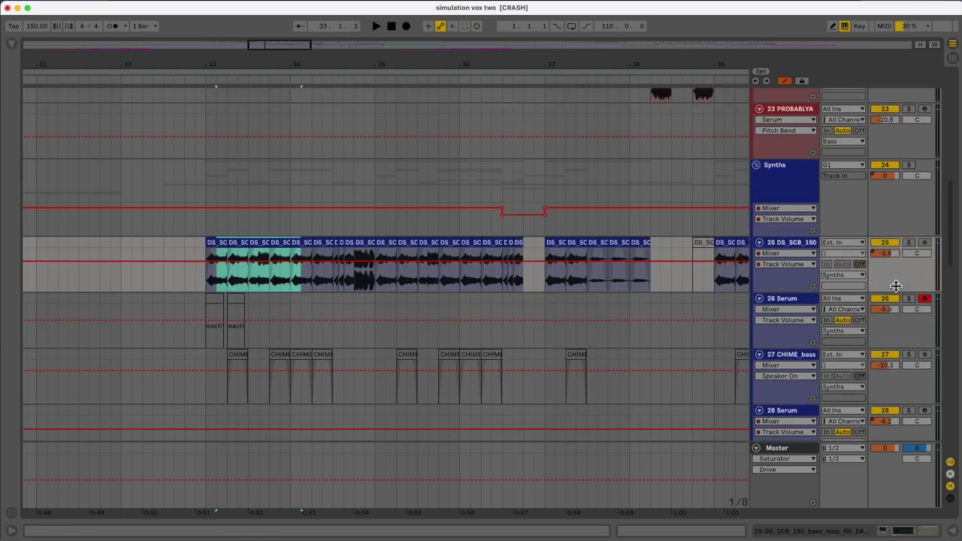